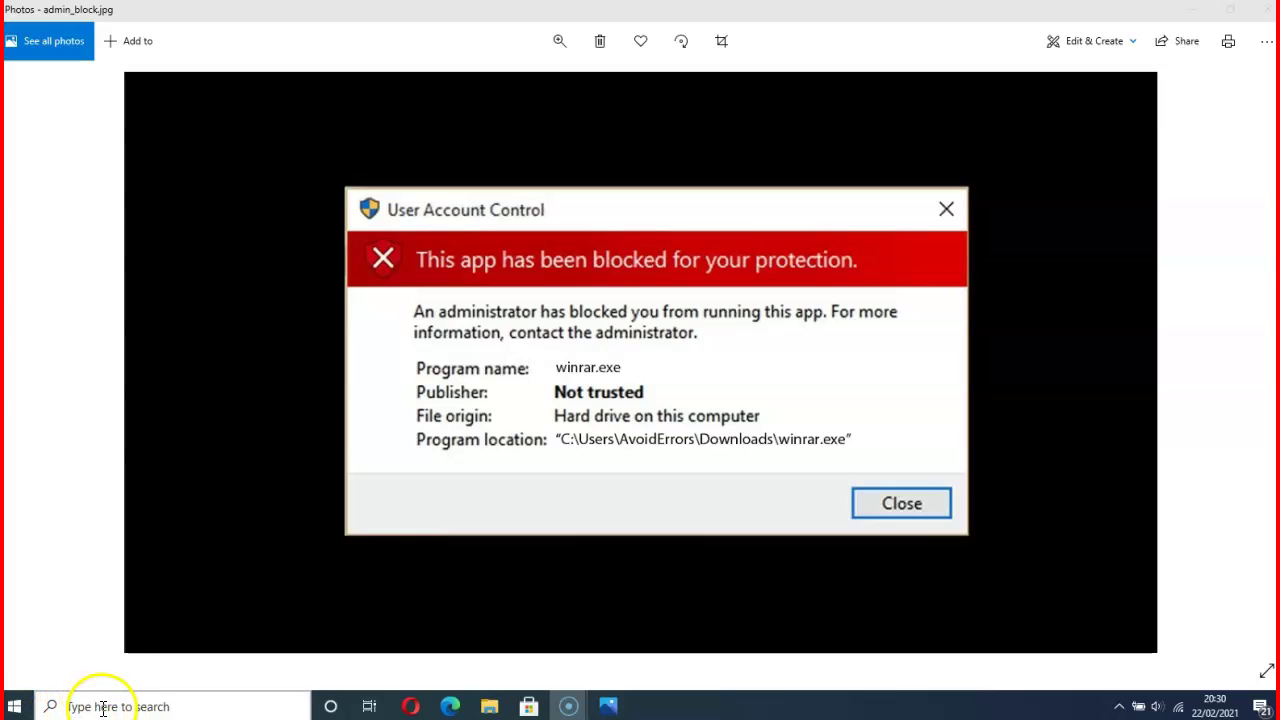
# Search Windows for "regedit" and open Registry Editor, bringing its window to the front.
pyautogui.click(141, 711)
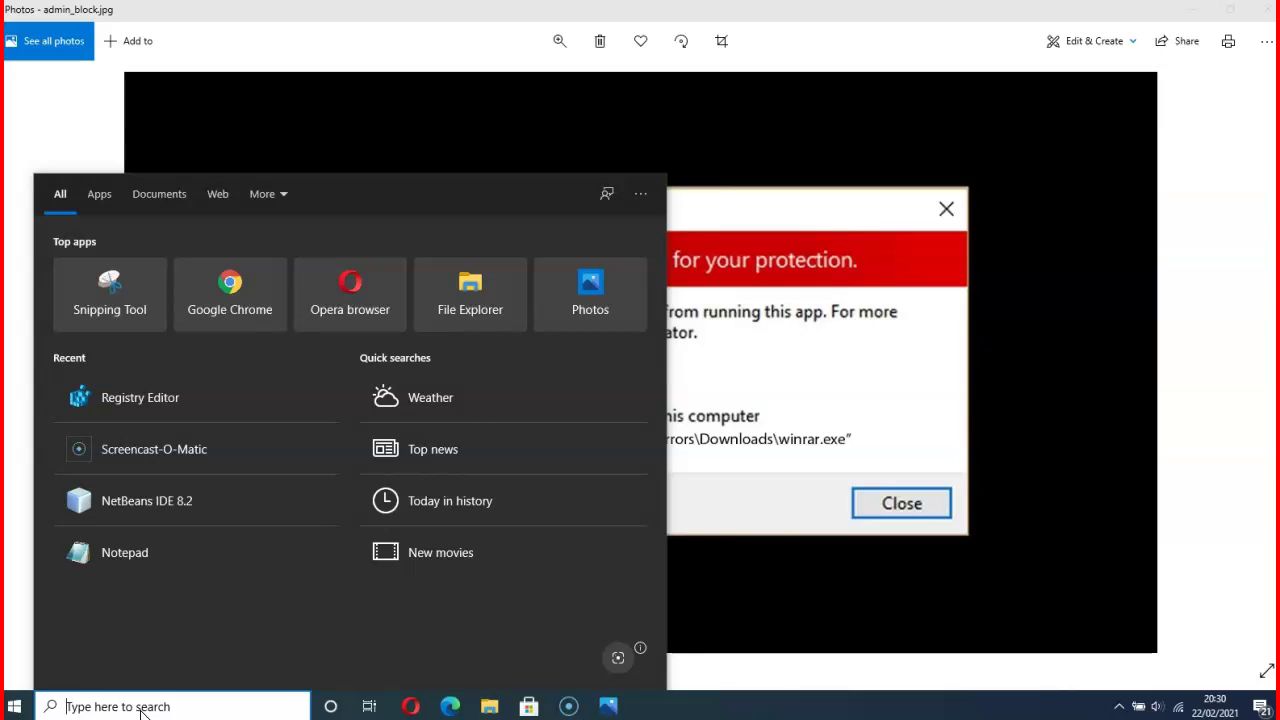
pyautogui.write('r')
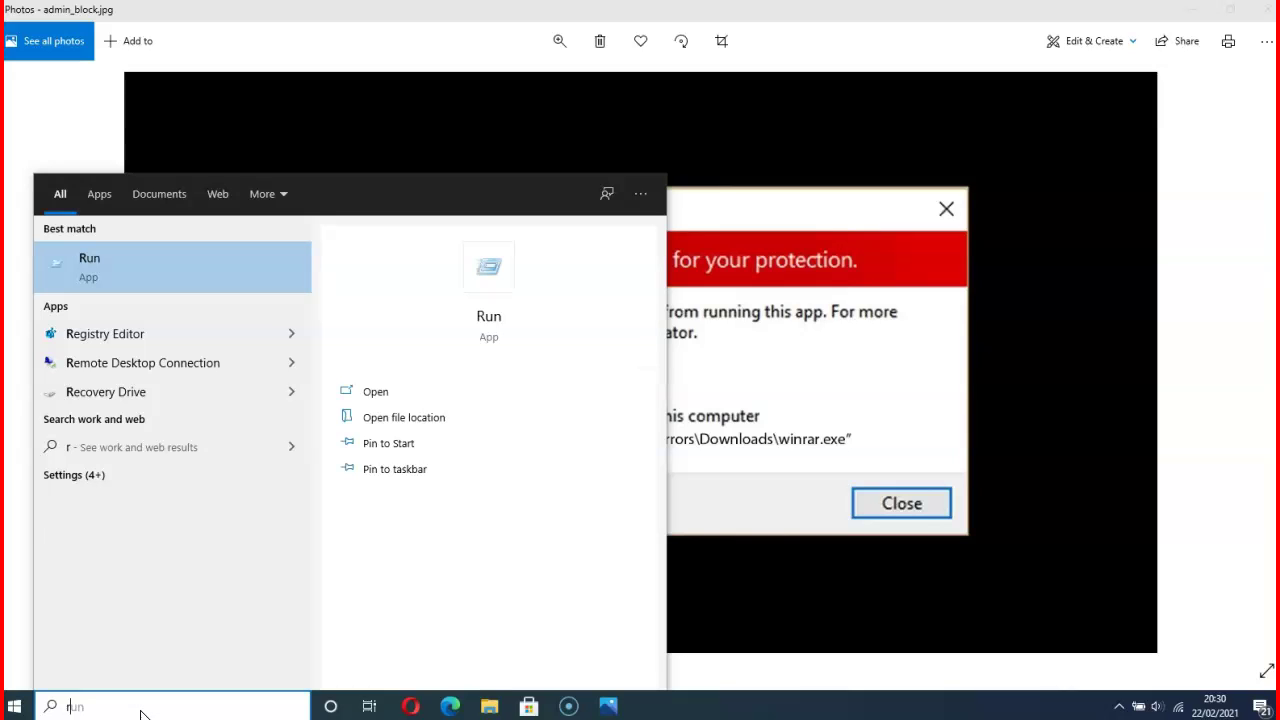
pyautogui.write('egedit')
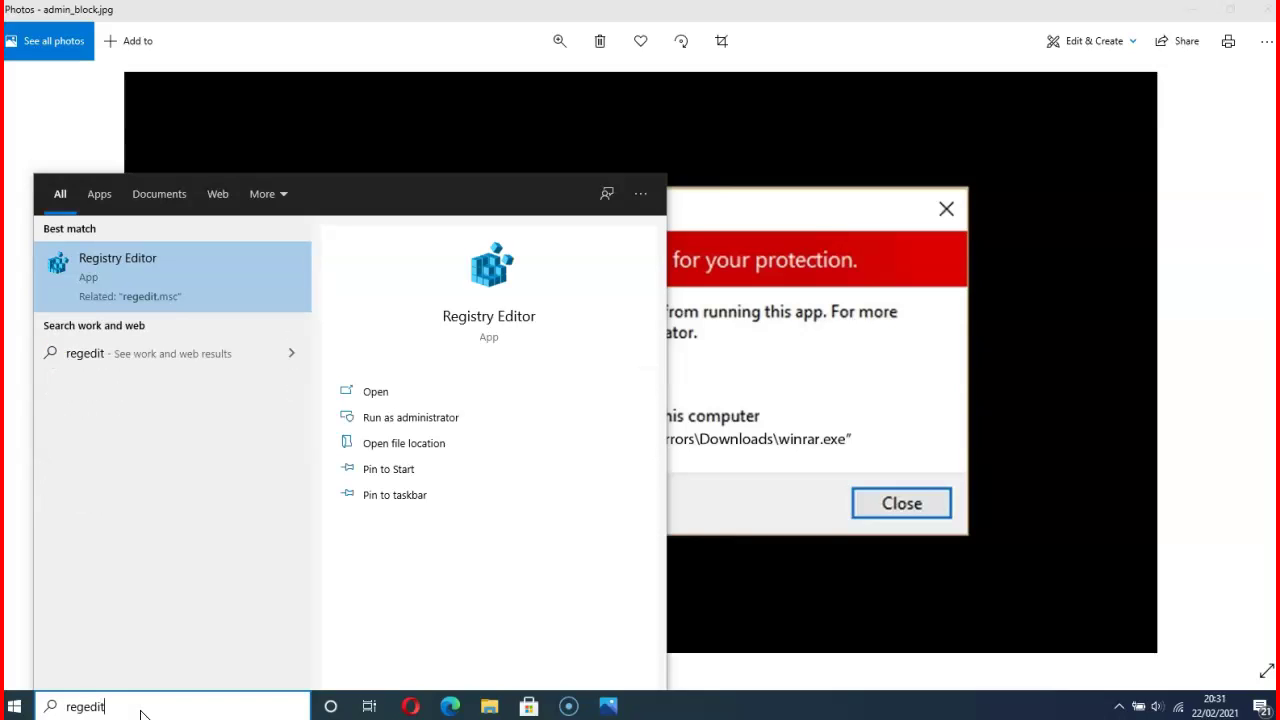
pyautogui.click(92, 283)
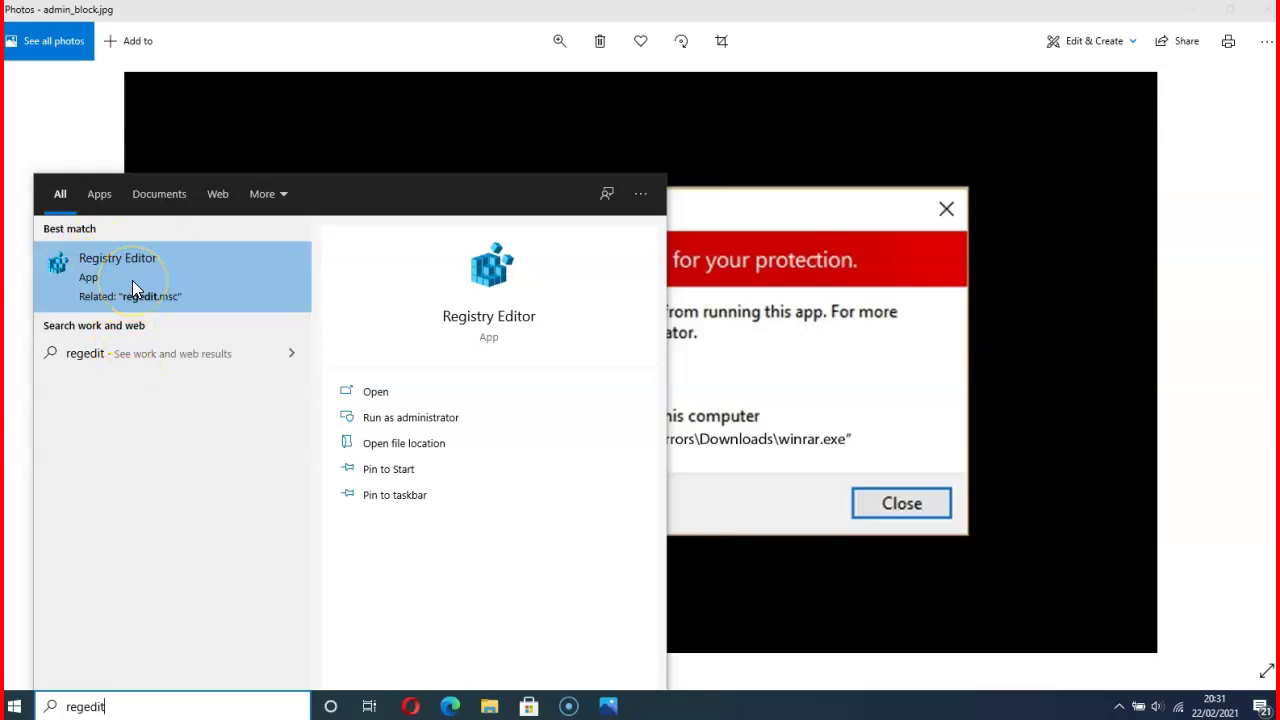
pyautogui.rightClick(125, 266)
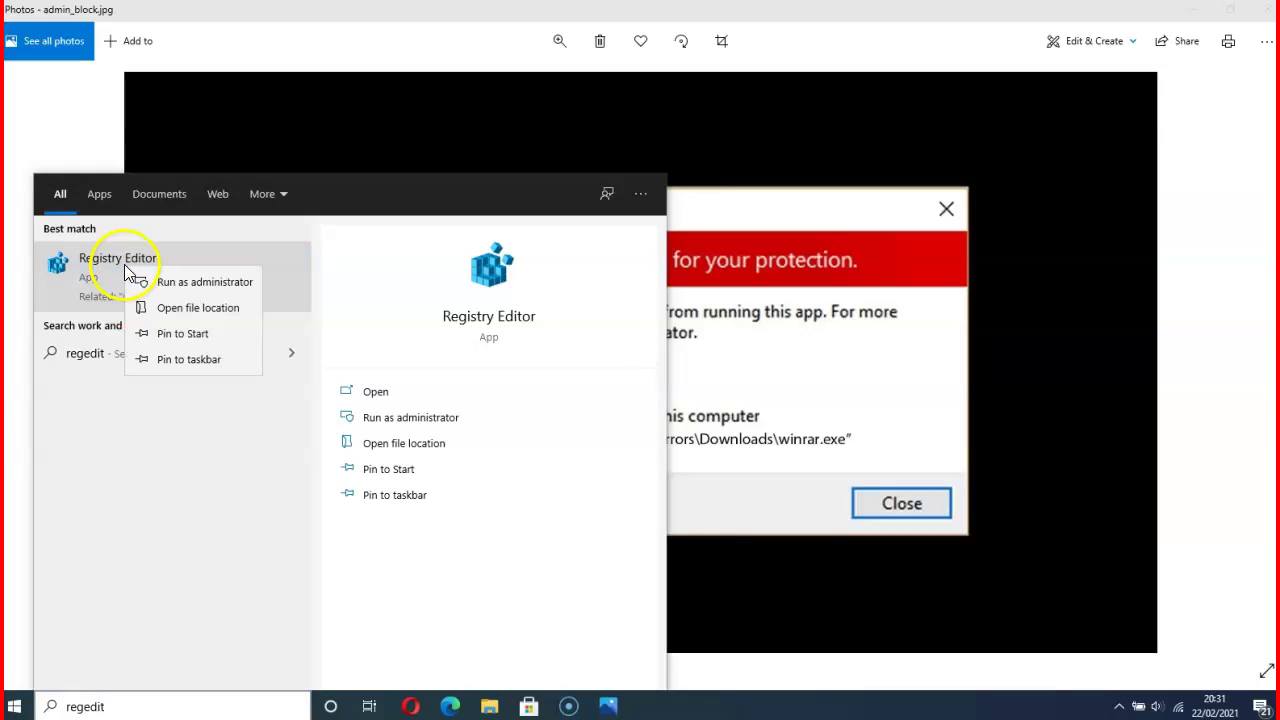
pyautogui.press('Escape')
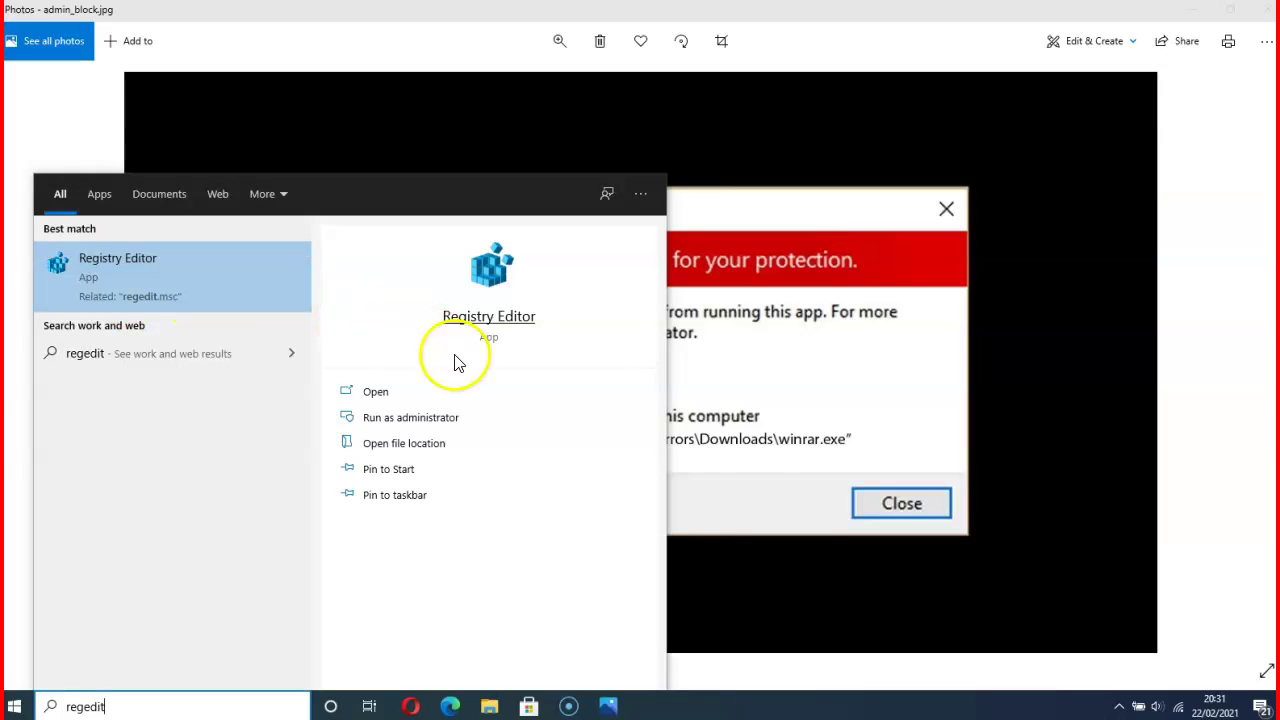
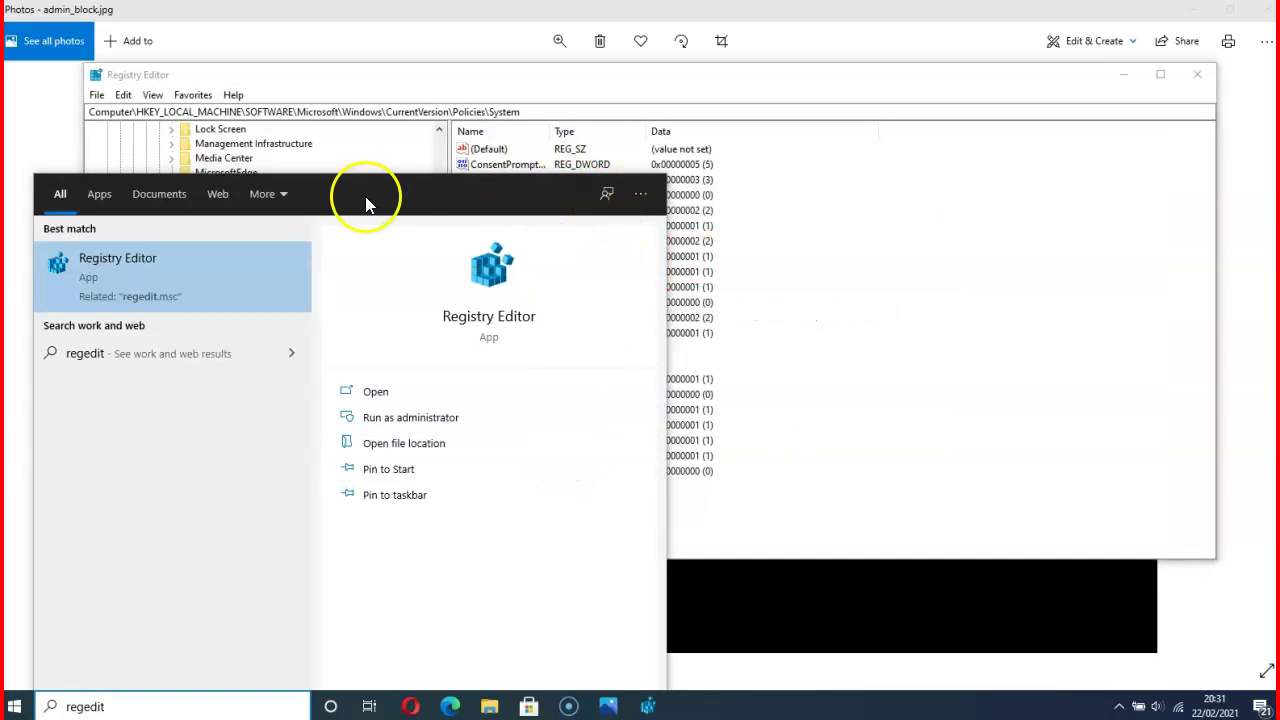
pyautogui.click(908, 194)
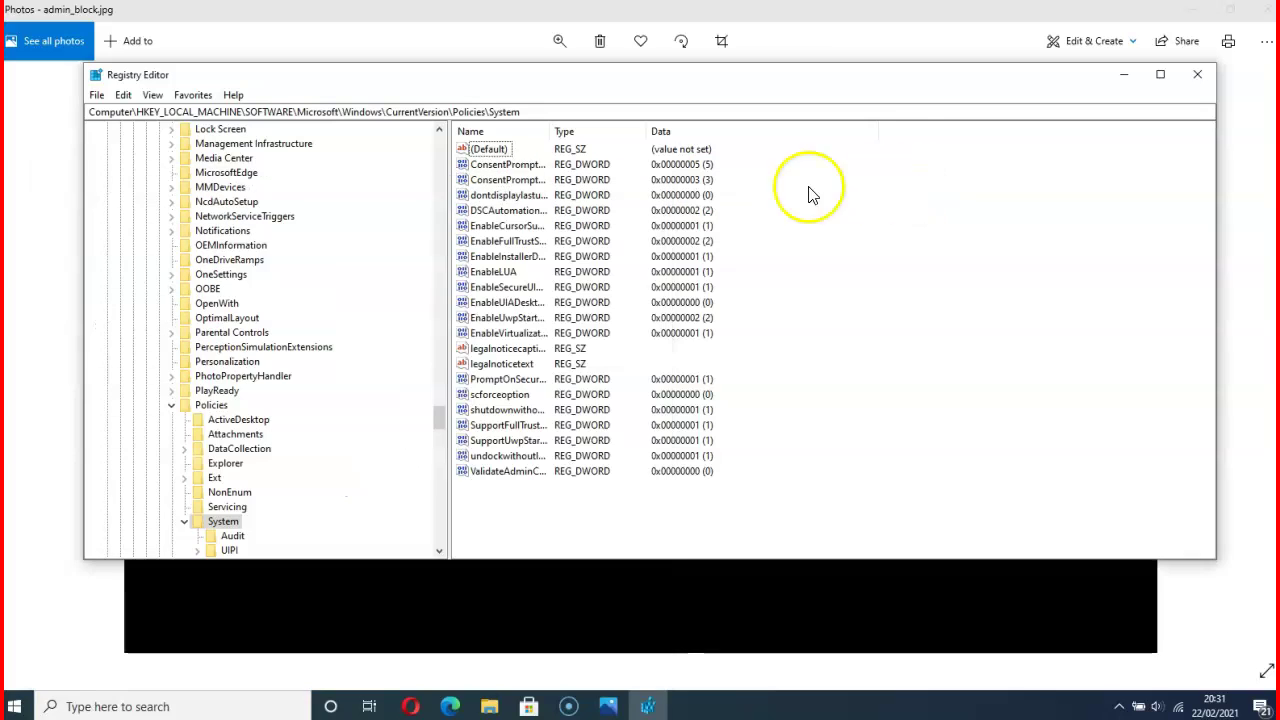
# Collapse the expanded registry branches from Policies up through HKEY_LOCAL_MACHINE so only the root hives are listed.
pyautogui.click(175, 407)
pyautogui.scroll(15, 157, 290)
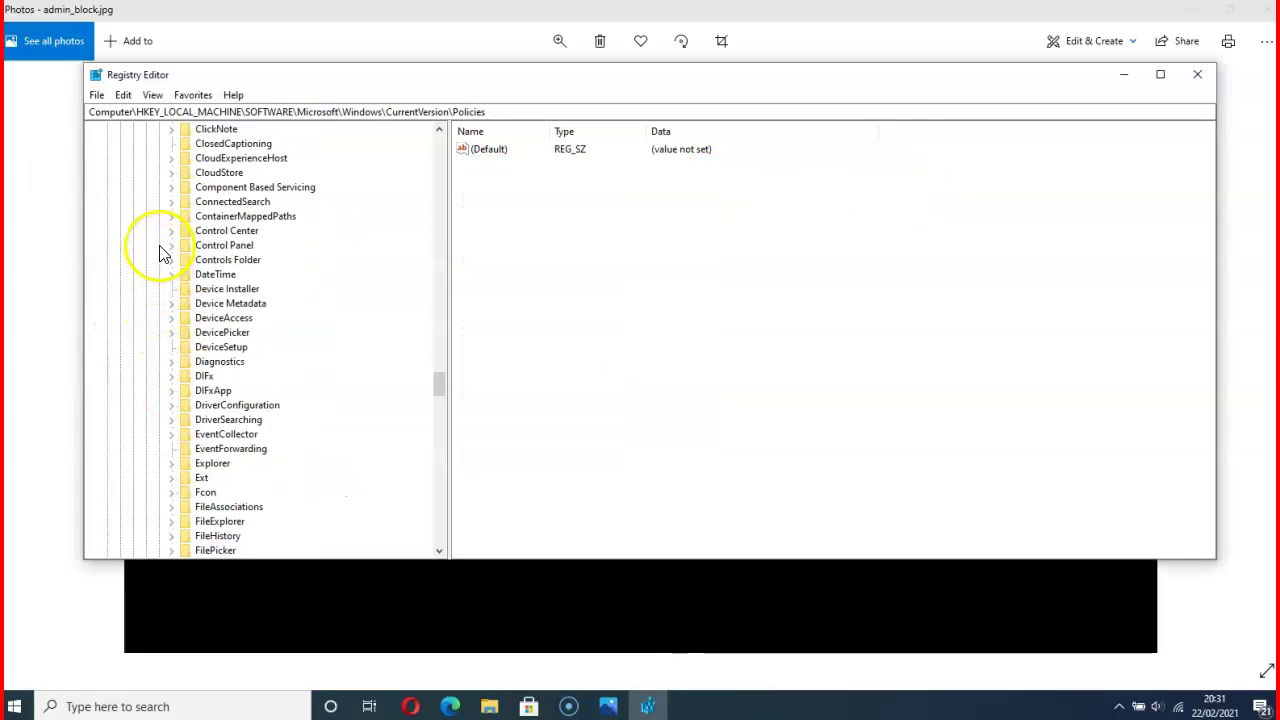
pyautogui.scroll(15, 150, 240)
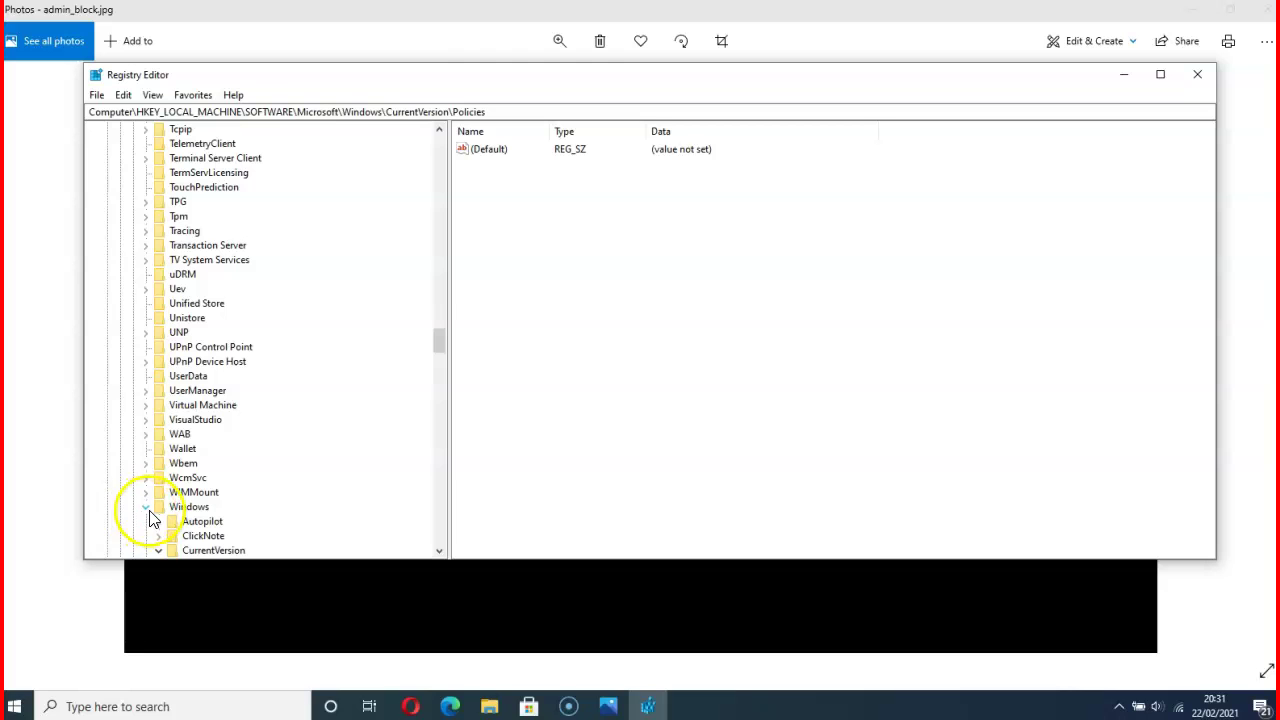
pyautogui.click(158, 550)
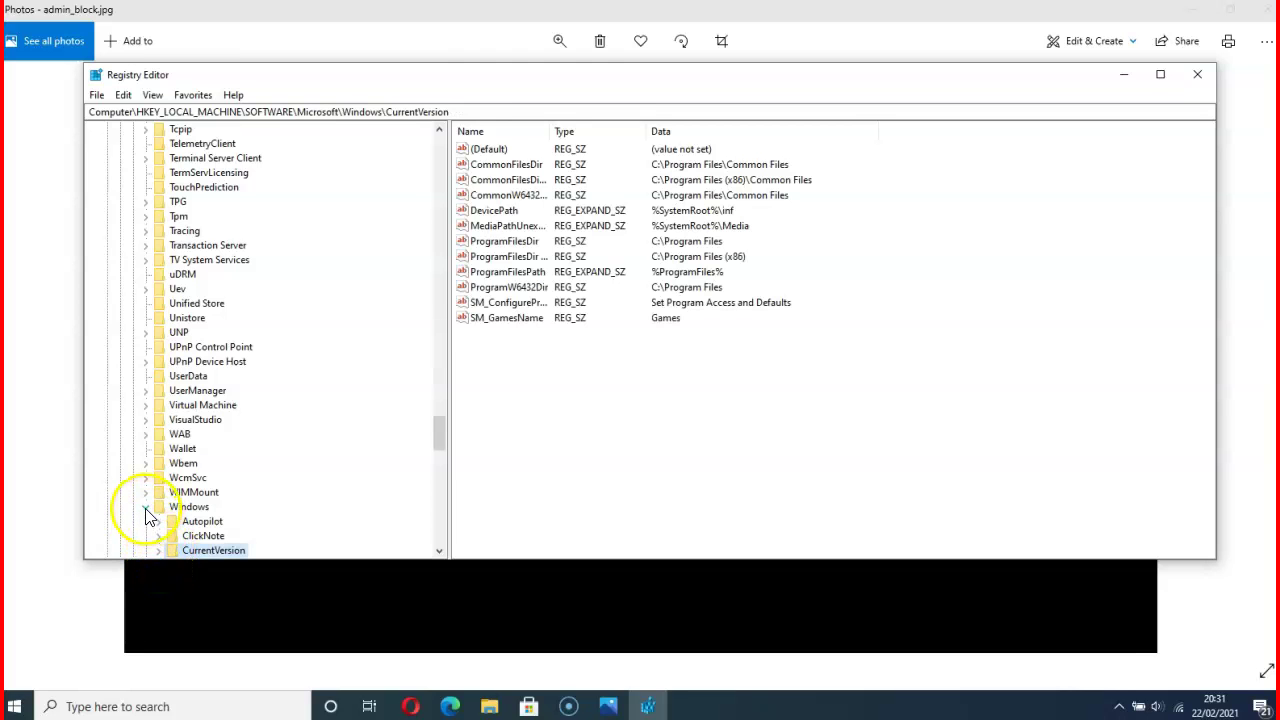
pyautogui.click(146, 509)
pyautogui.scroll(20, 160, 300)
pyautogui.scroll(20, 190, 175)
pyautogui.scroll(20, 186, 168)
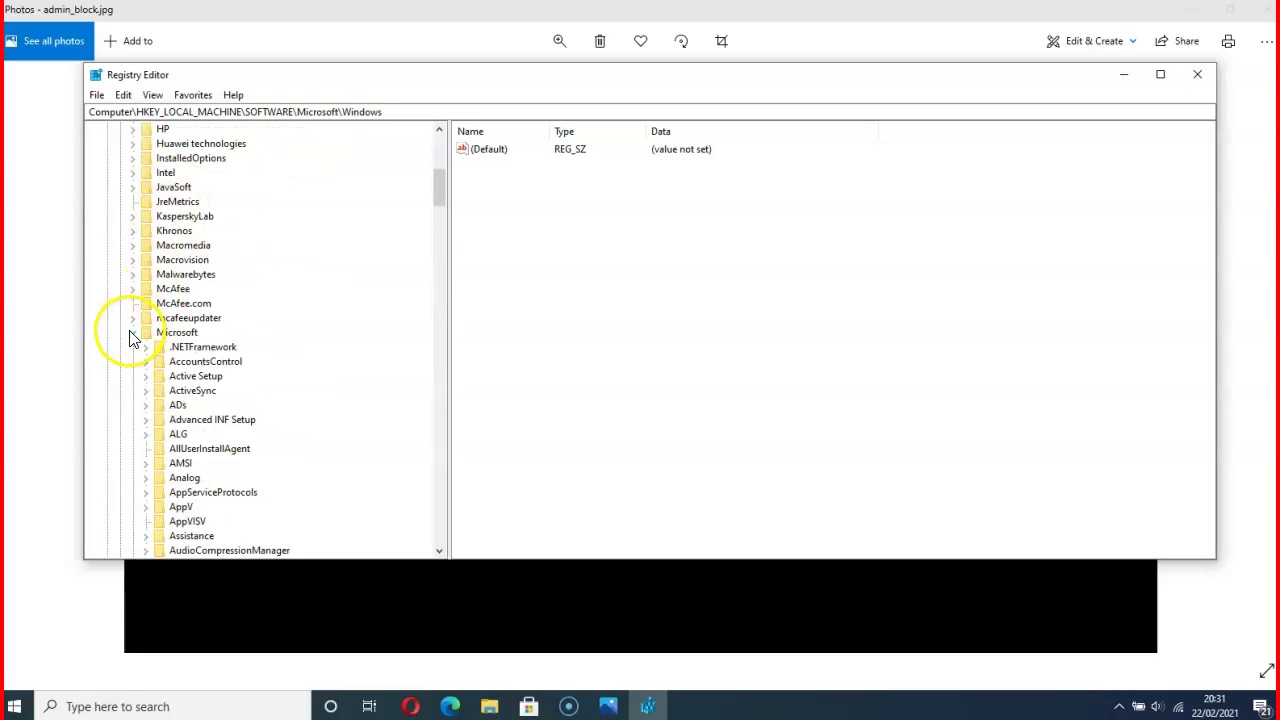
pyautogui.click(131, 333)
pyautogui.scroll(9, 145, 290)
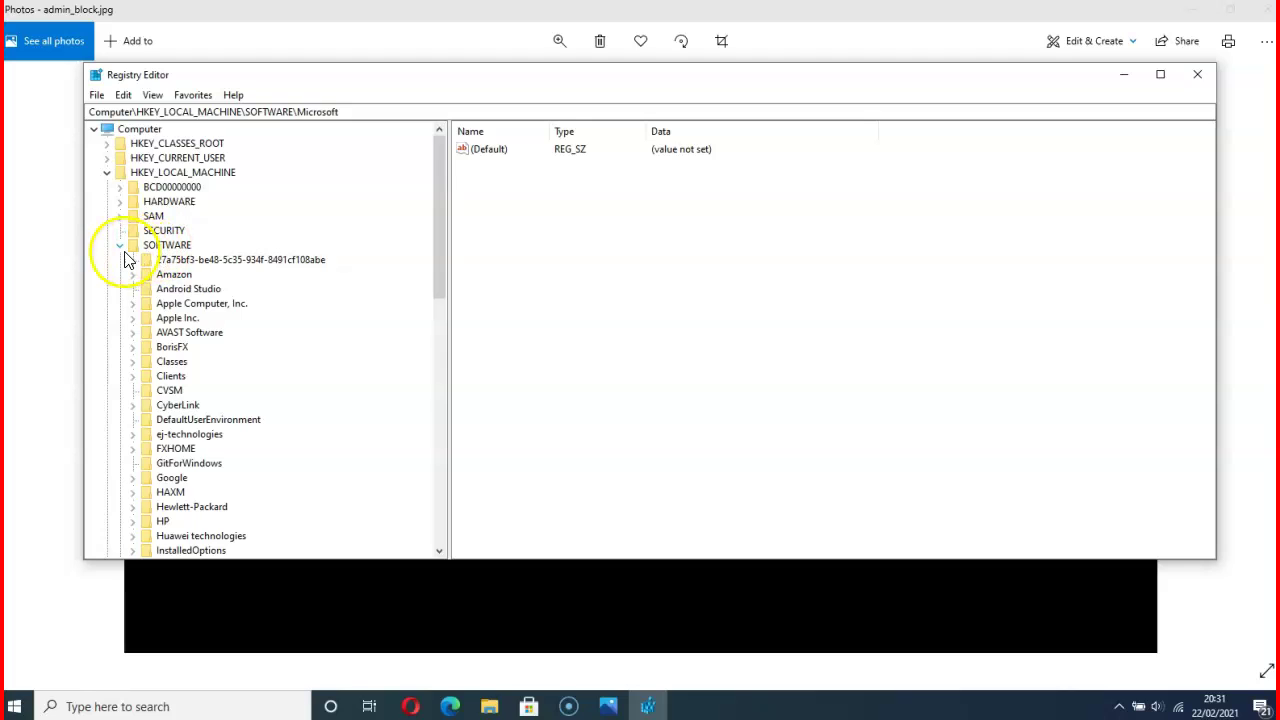
pyautogui.click(120, 245)
pyautogui.click(107, 172)
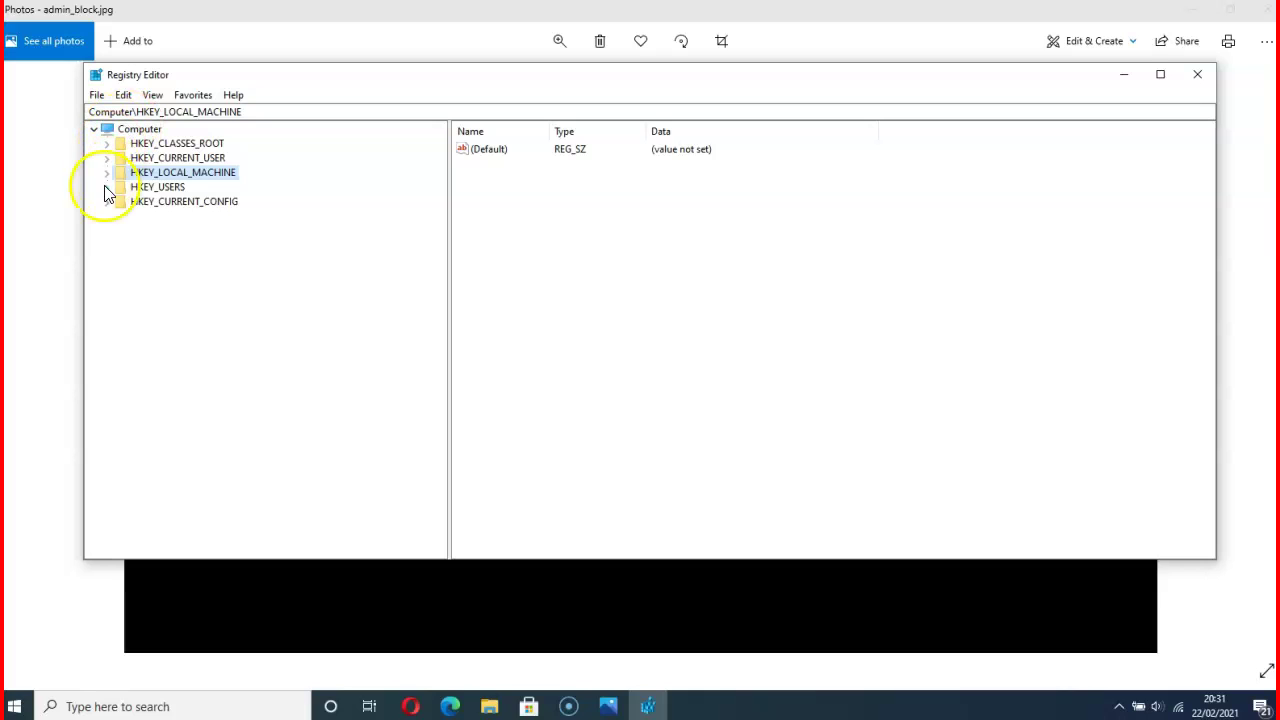
# Expand HKEY_LOCAL_MACHINE, its SOFTWARE key and the Microsoft key inside it.
pyautogui.click(107, 173)
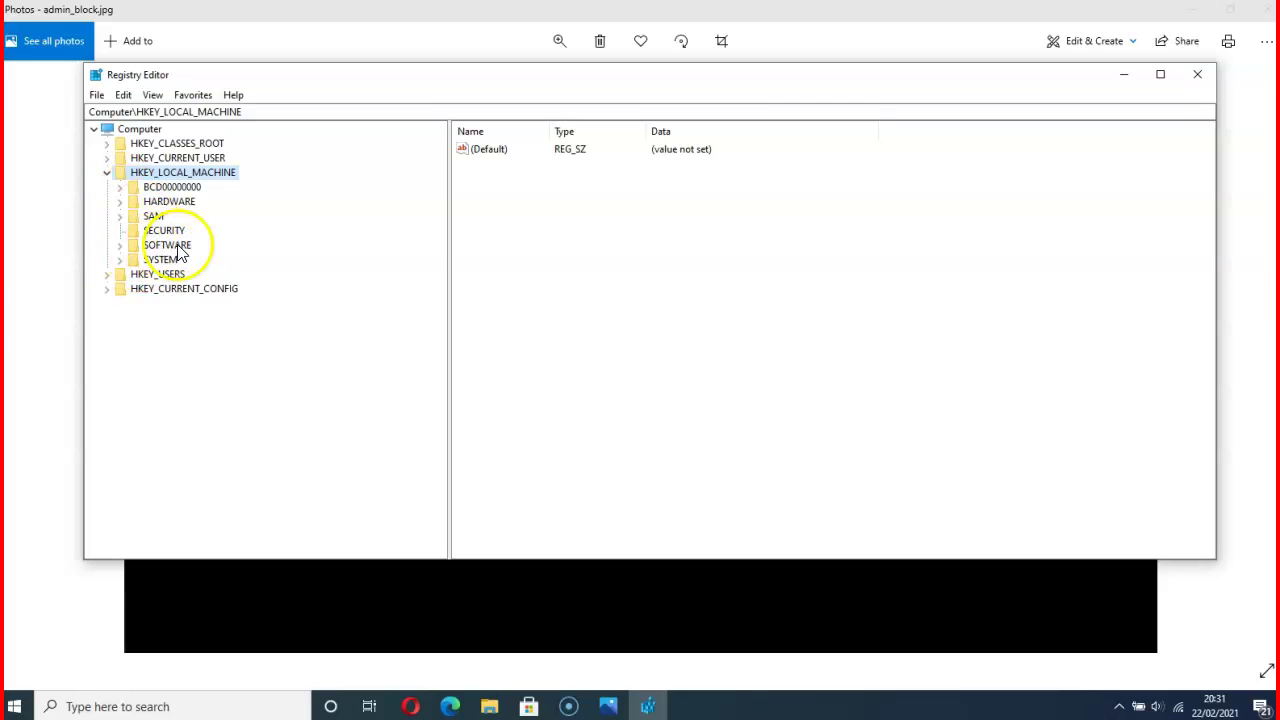
pyautogui.click(120, 246)
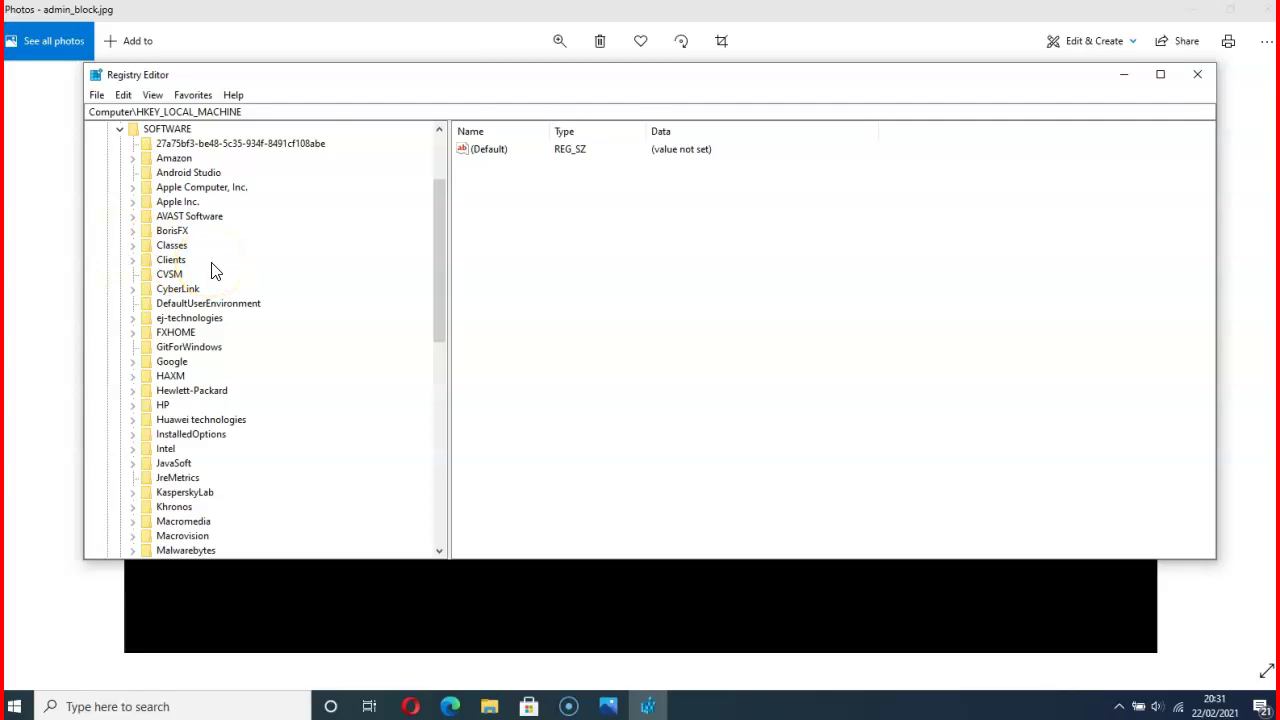
pyautogui.scroll(-8, 212, 270)
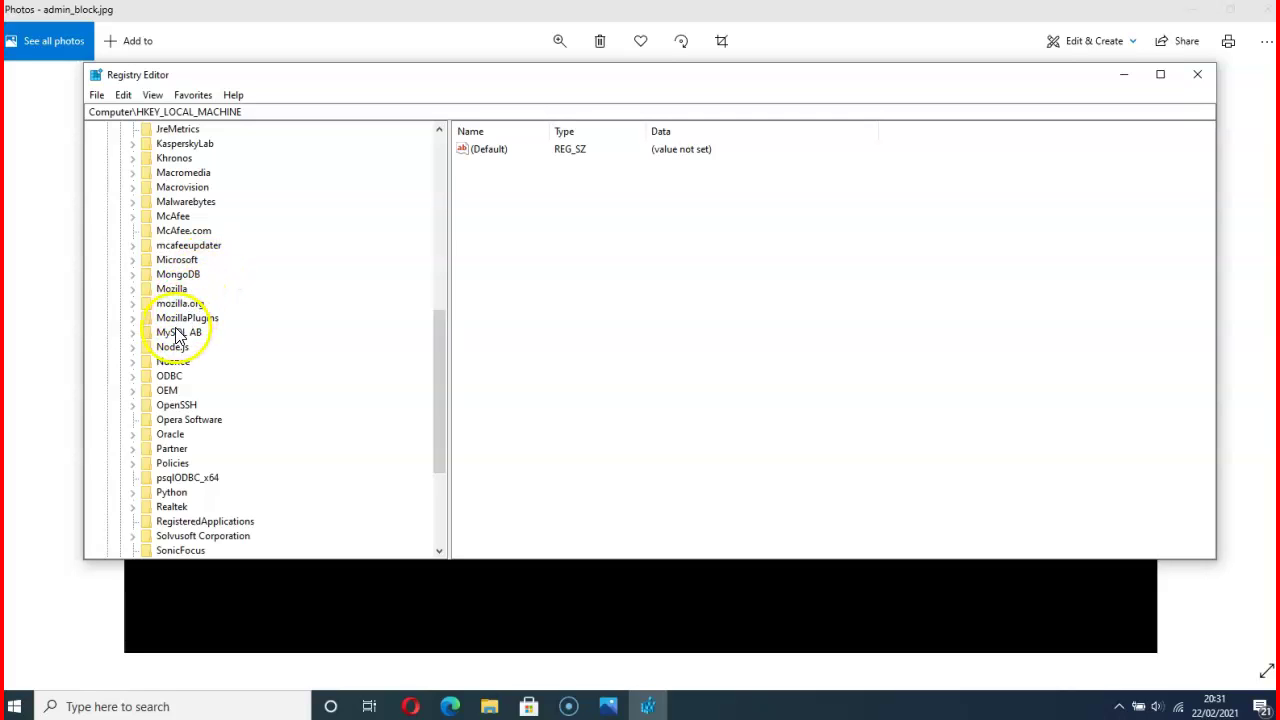
pyautogui.click(133, 260)
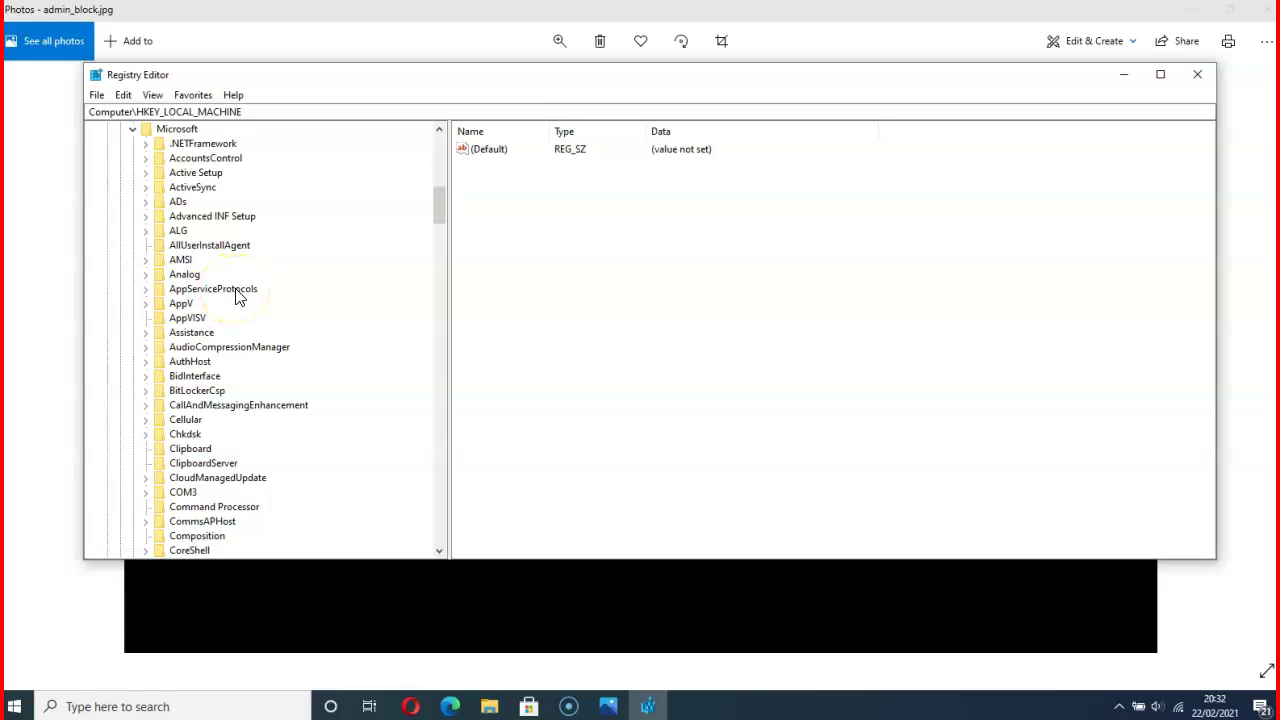
# Expand the Windows key under Microsoft and the CurrentVersion key inside it.
pyautogui.scroll(-16, 237, 297)
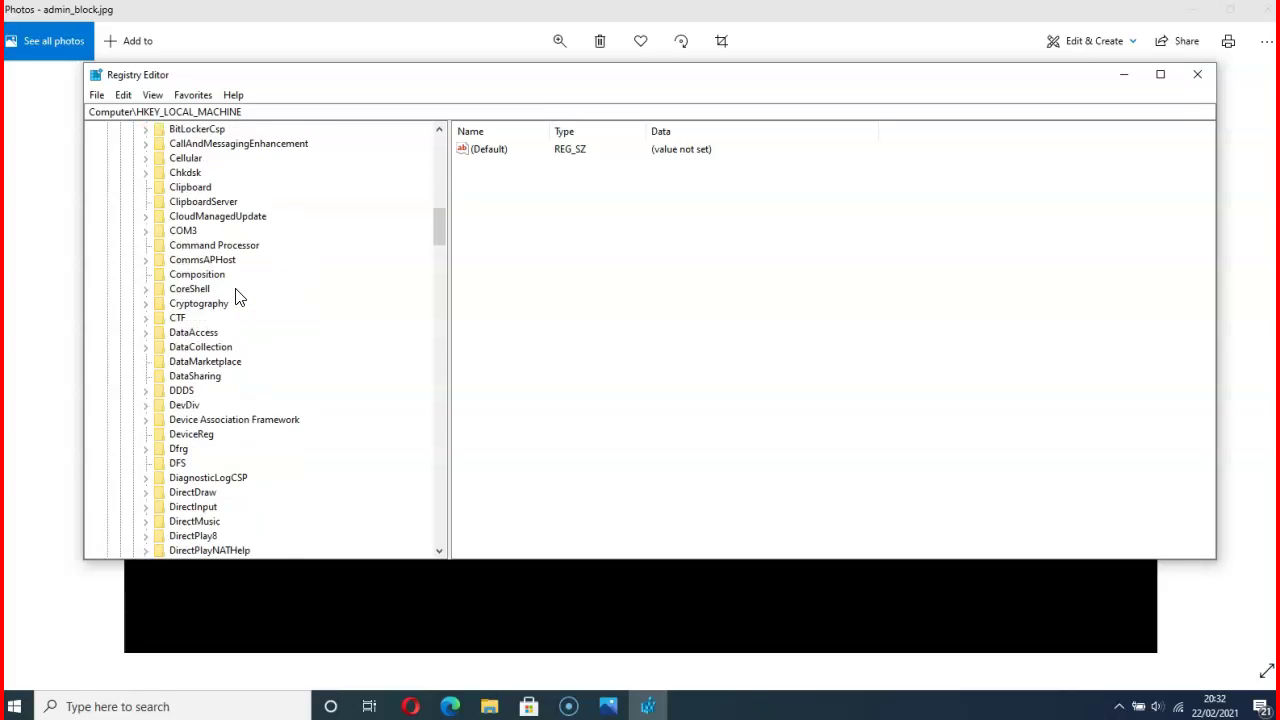
pyautogui.scroll(-16, 237, 297)
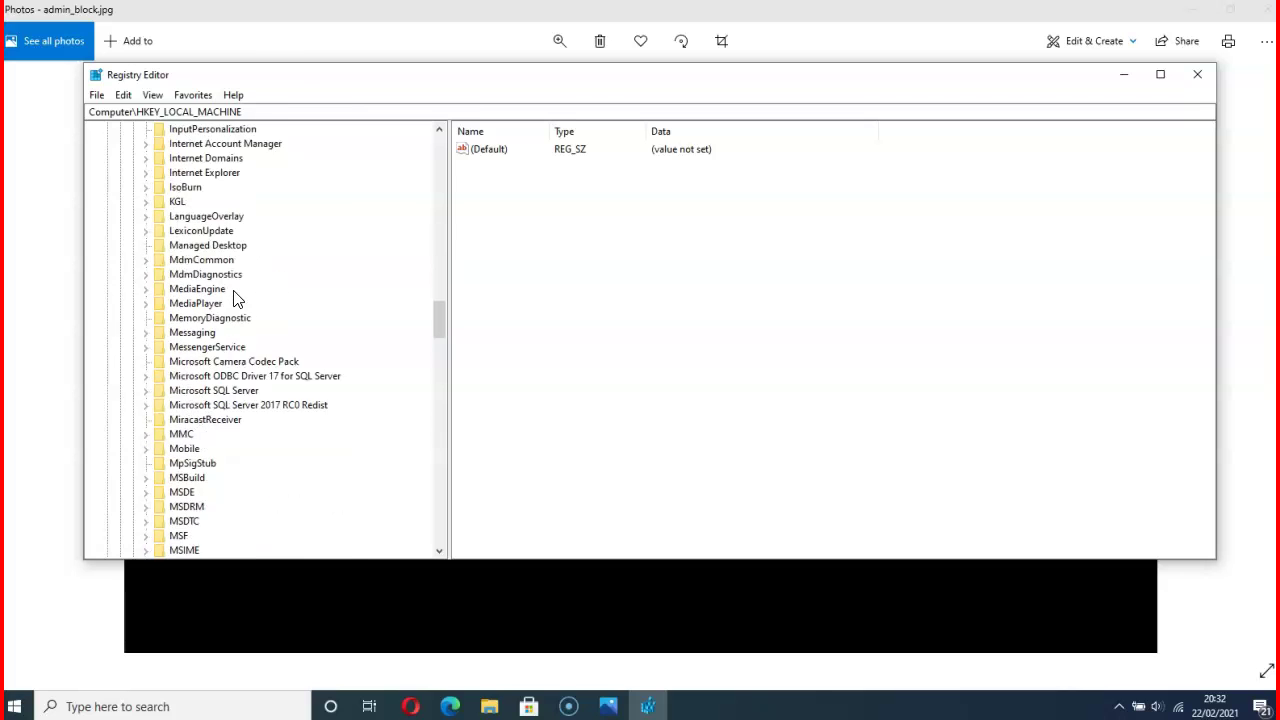
pyautogui.scroll(-16, 237, 302)
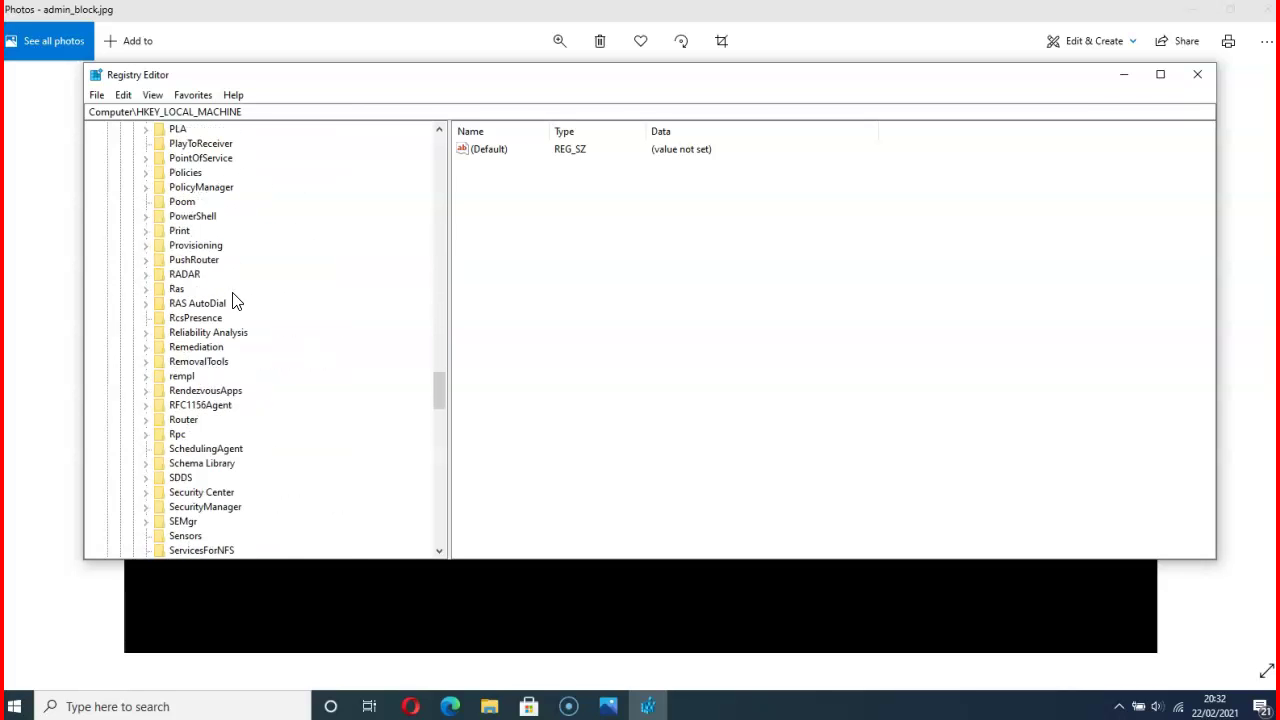
pyautogui.scroll(-16, 237, 302)
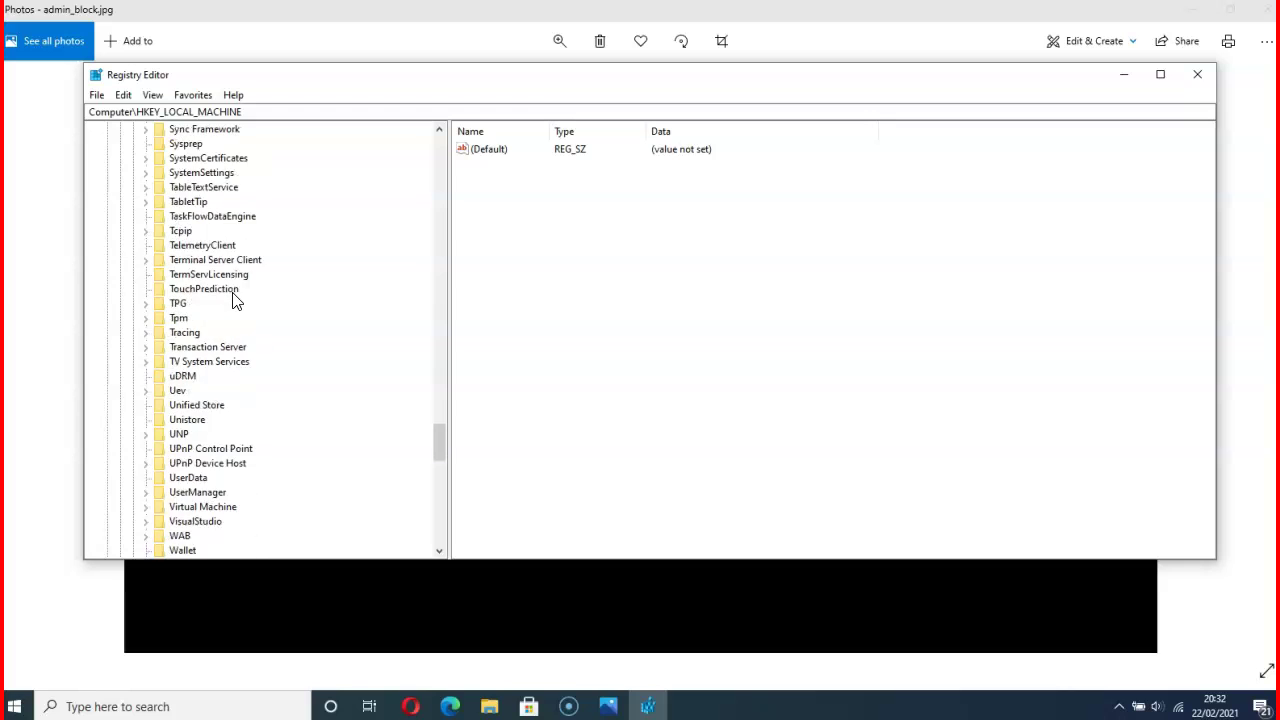
pyautogui.scroll(-4, 232, 302)
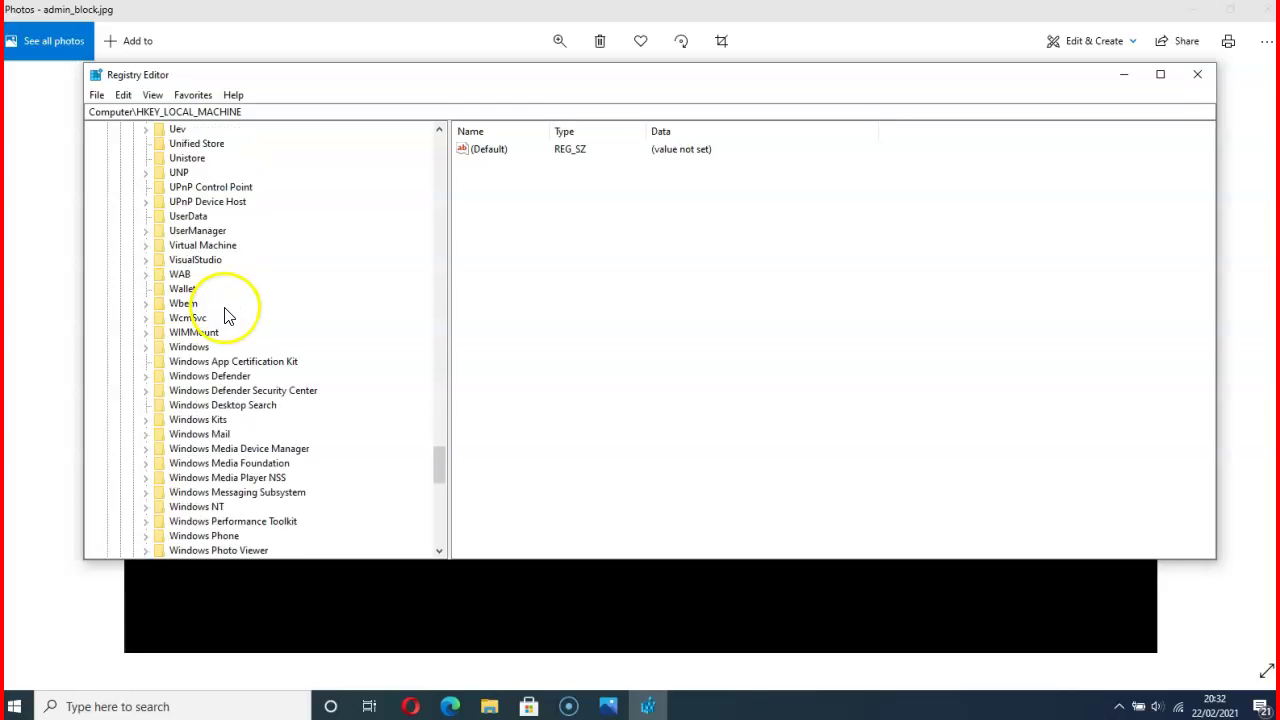
pyautogui.scroll(1, 222, 312)
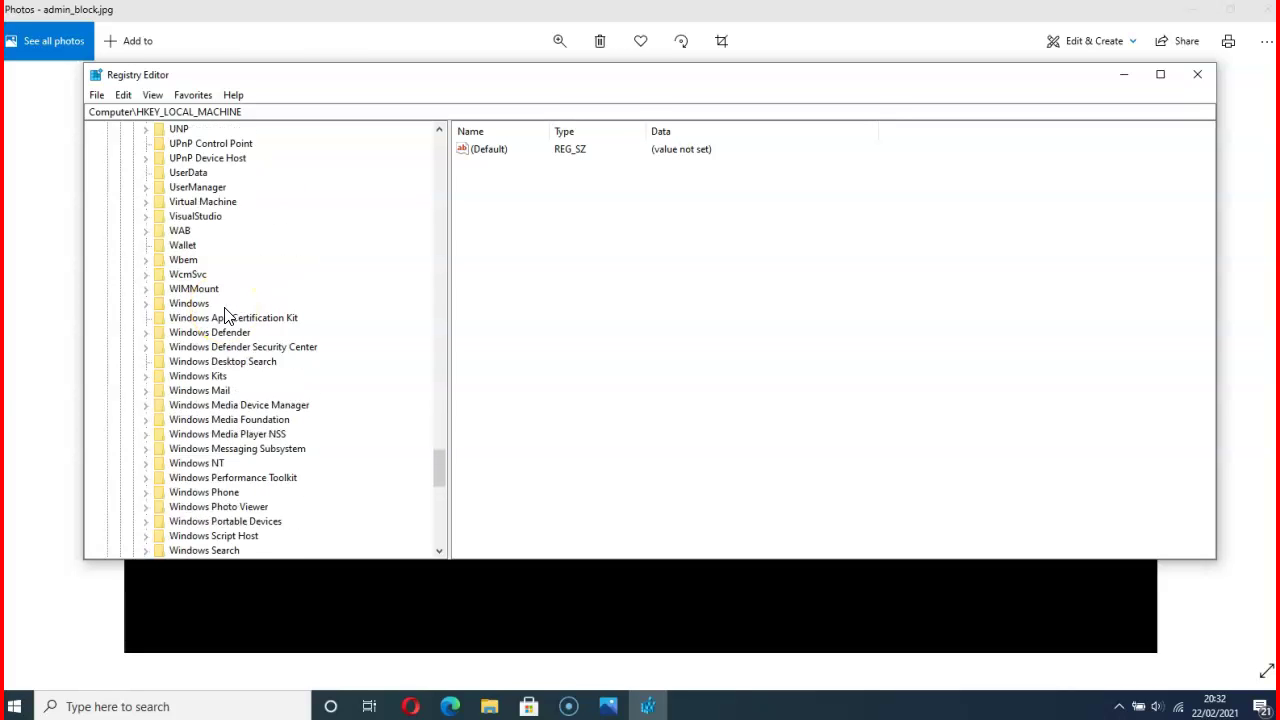
pyautogui.click(147, 305)
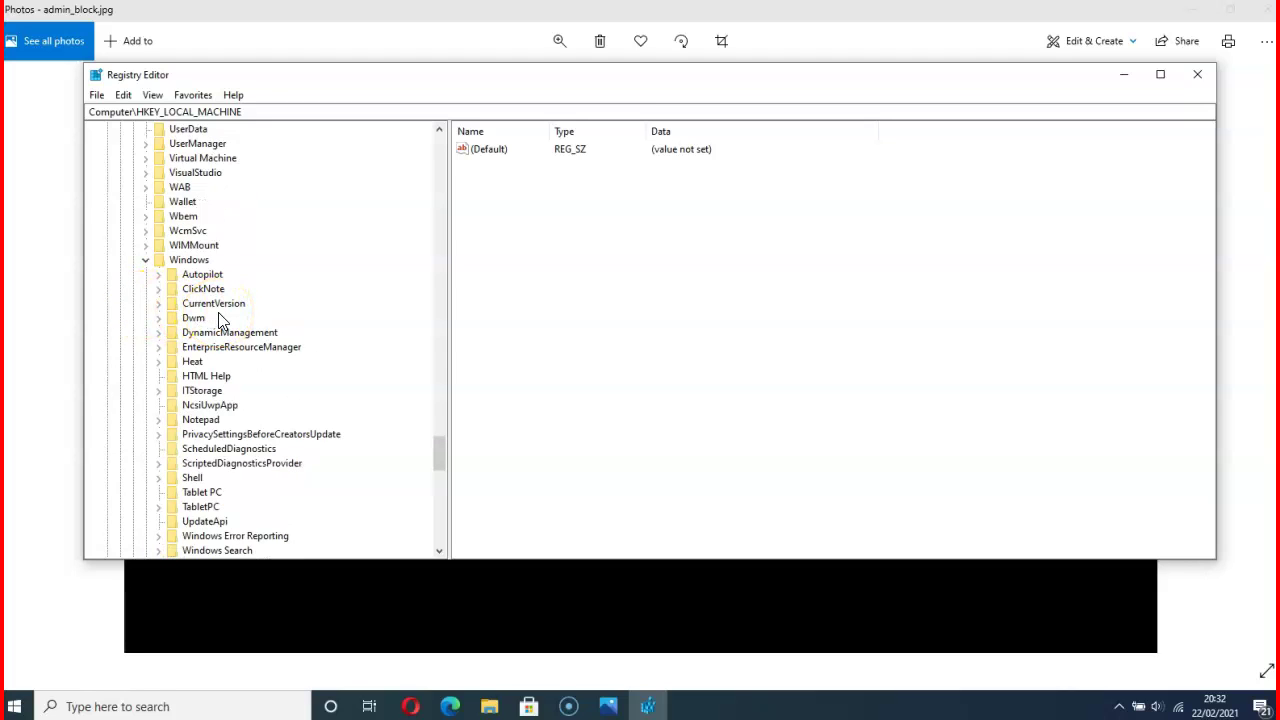
pyautogui.click(161, 312)
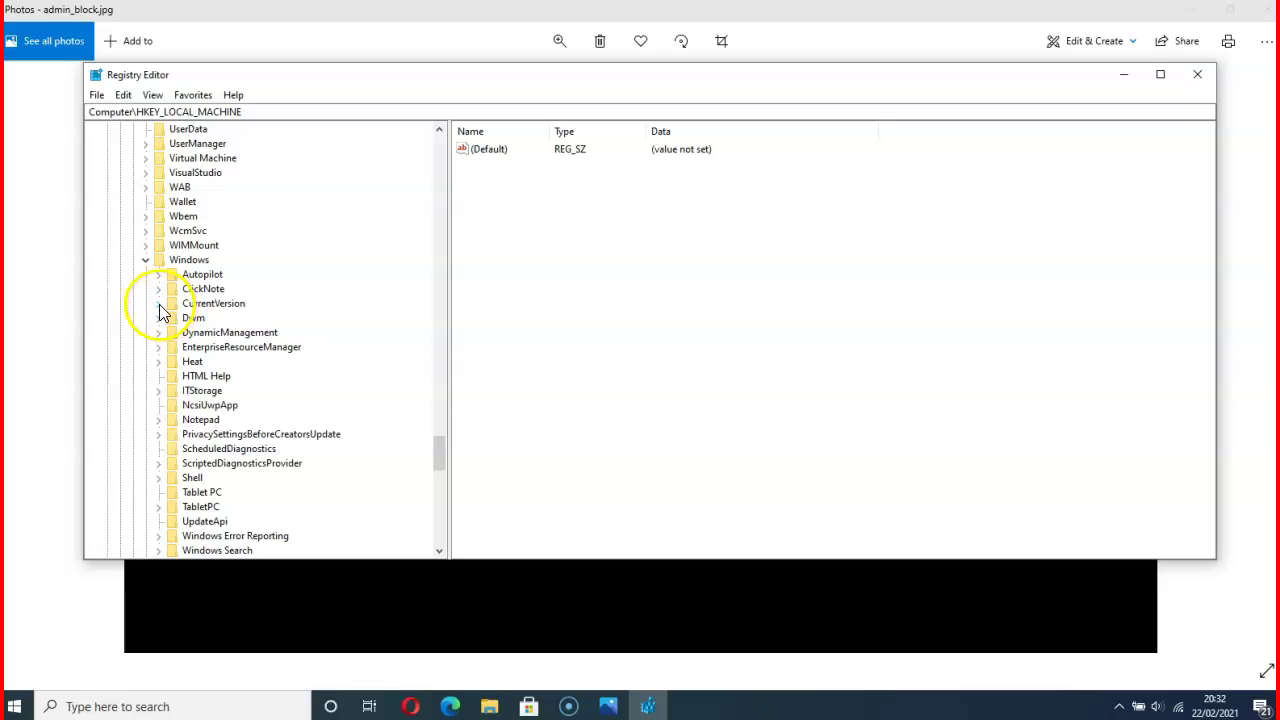
pyautogui.click(160, 305)
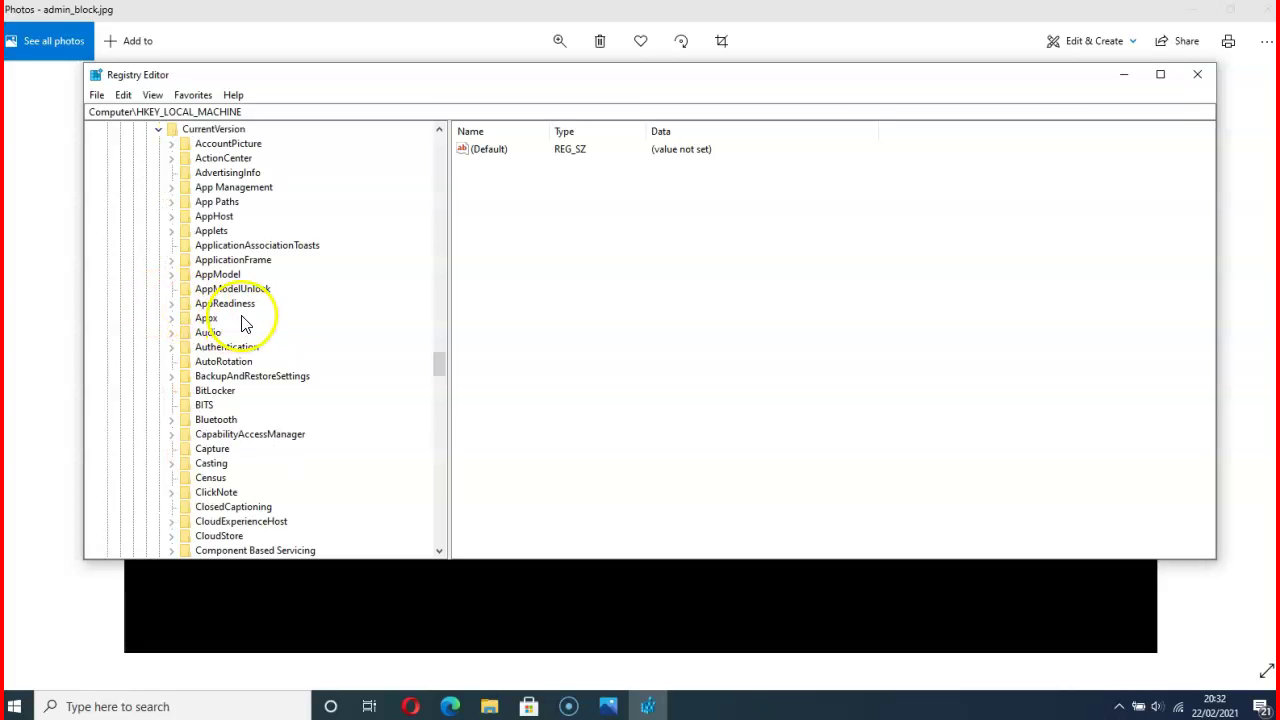
# Expand Policies under CurrentVersion and select its System key to list the values.
pyautogui.scroll(-9, 247, 322)
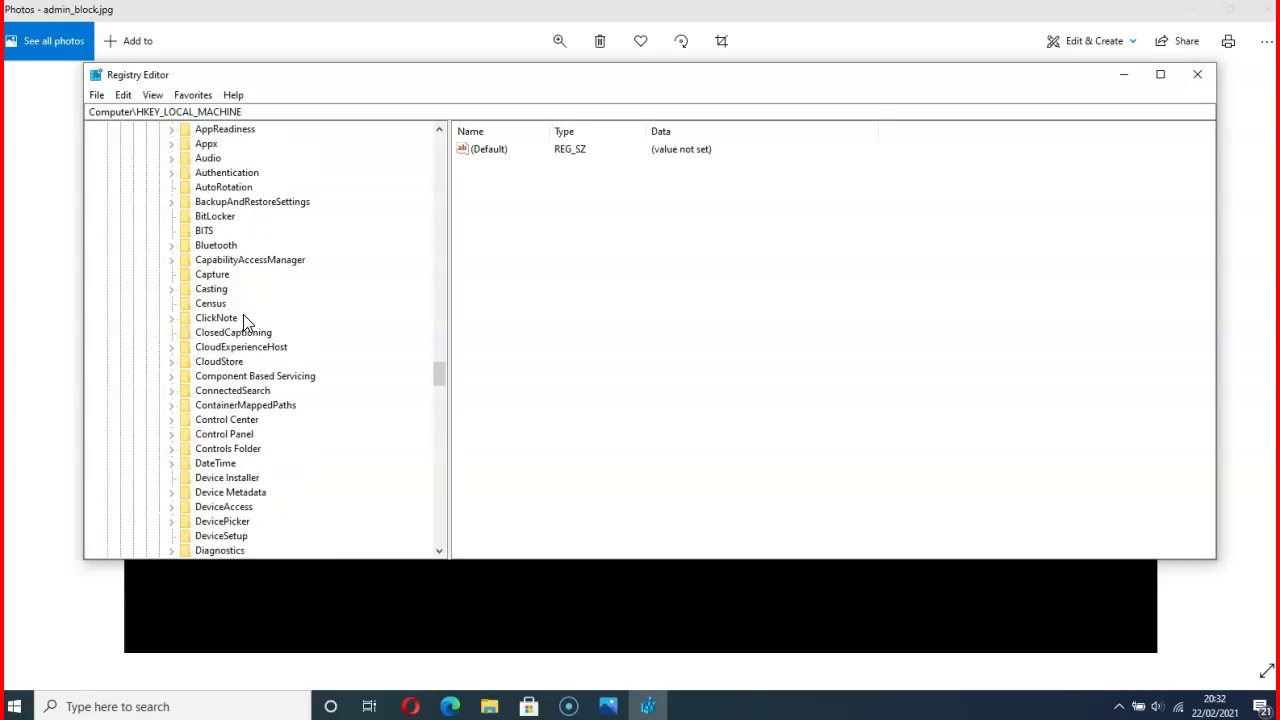
pyautogui.scroll(-16, 247, 322)
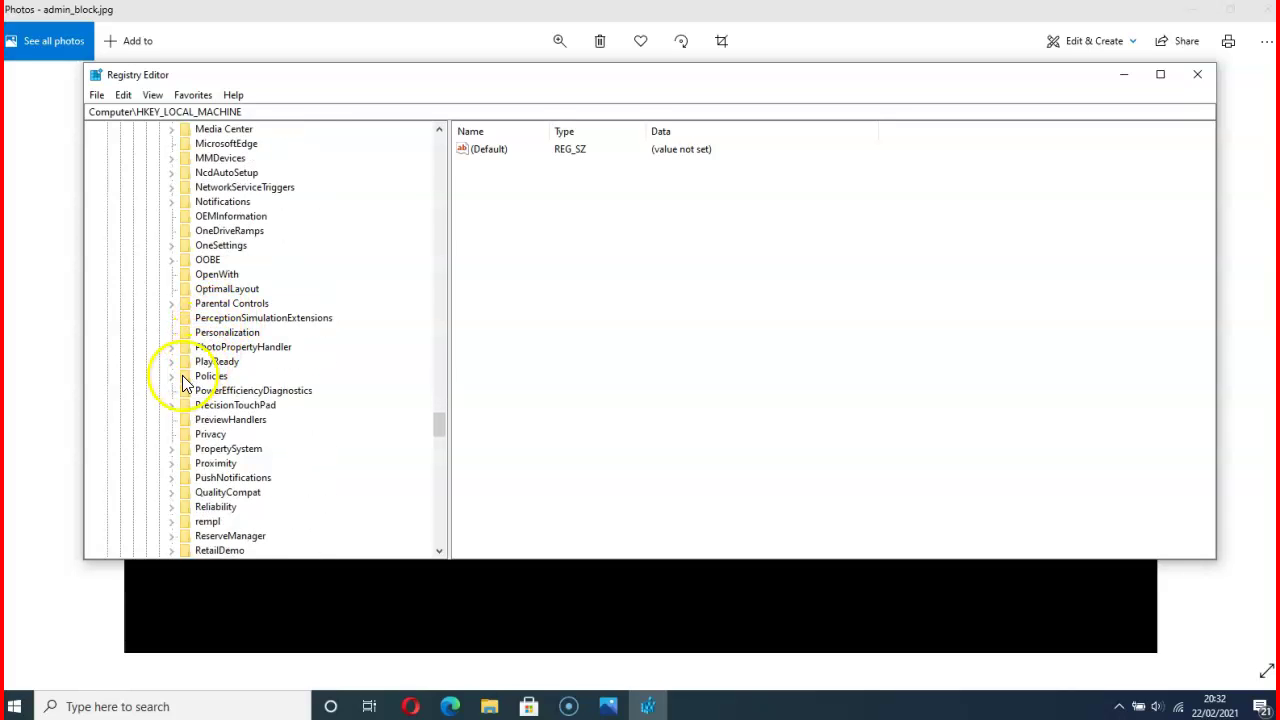
pyautogui.click(171, 377)
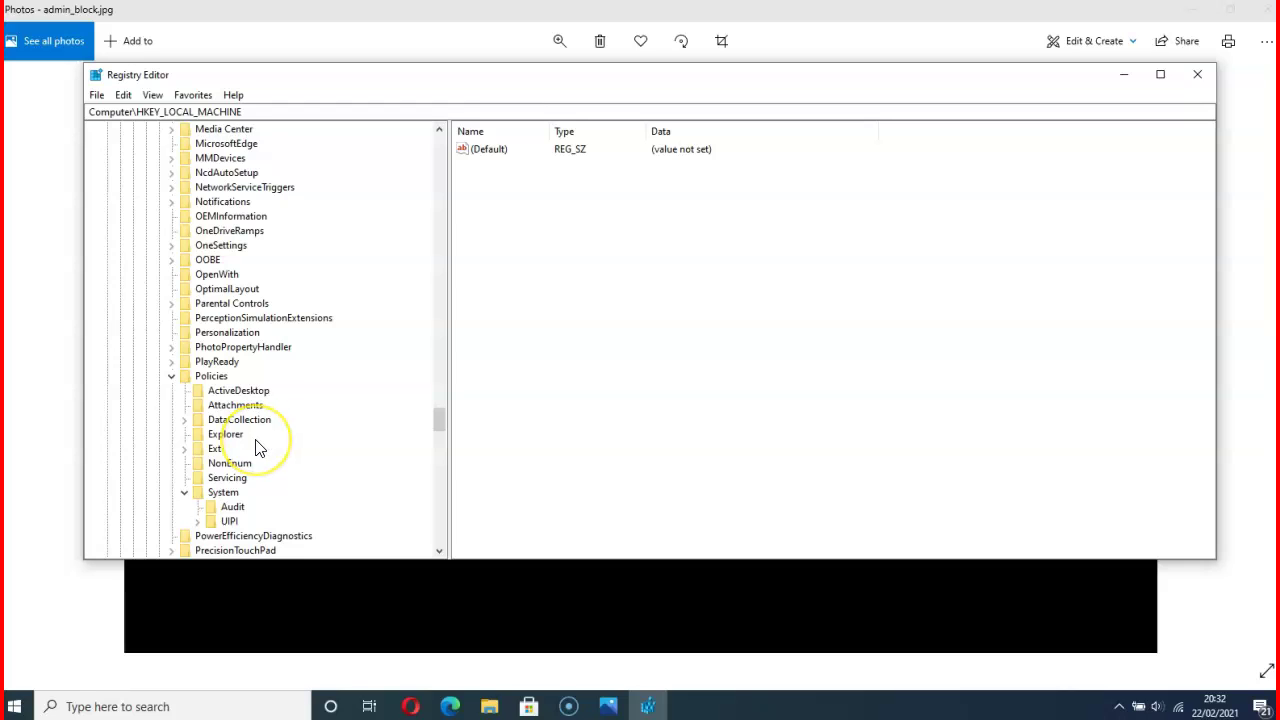
pyautogui.doubleClick(224, 493)
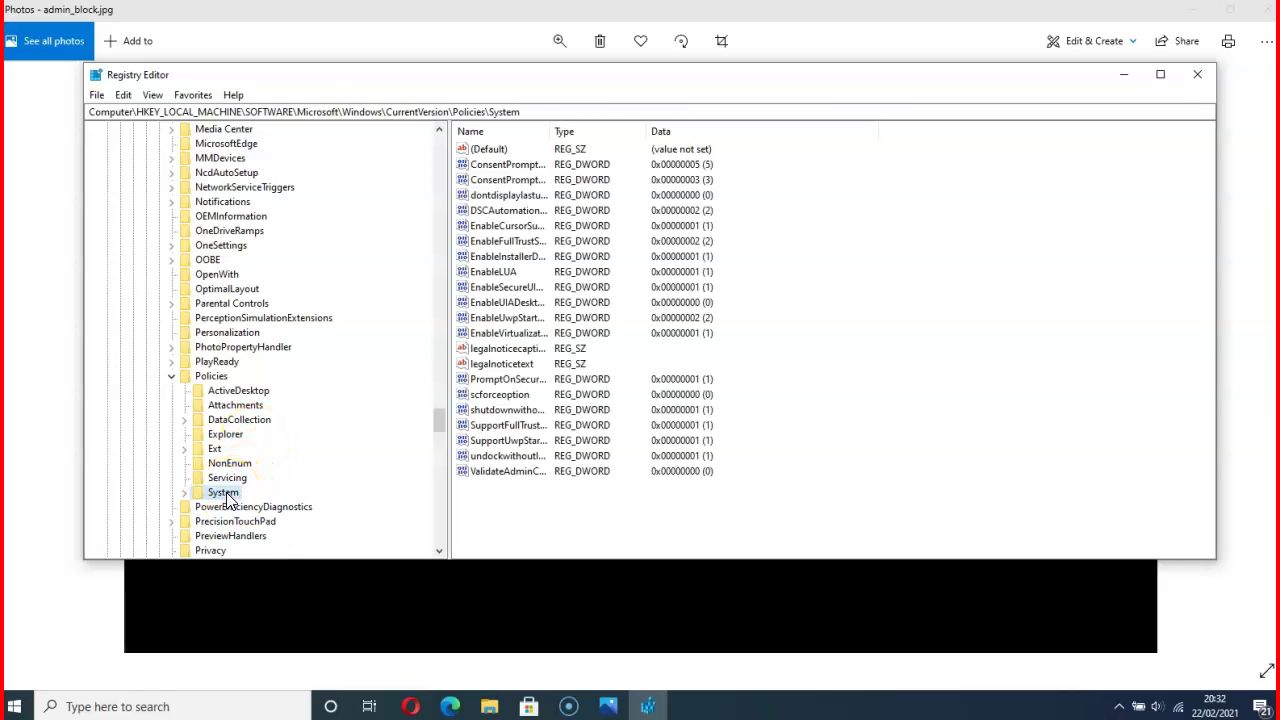
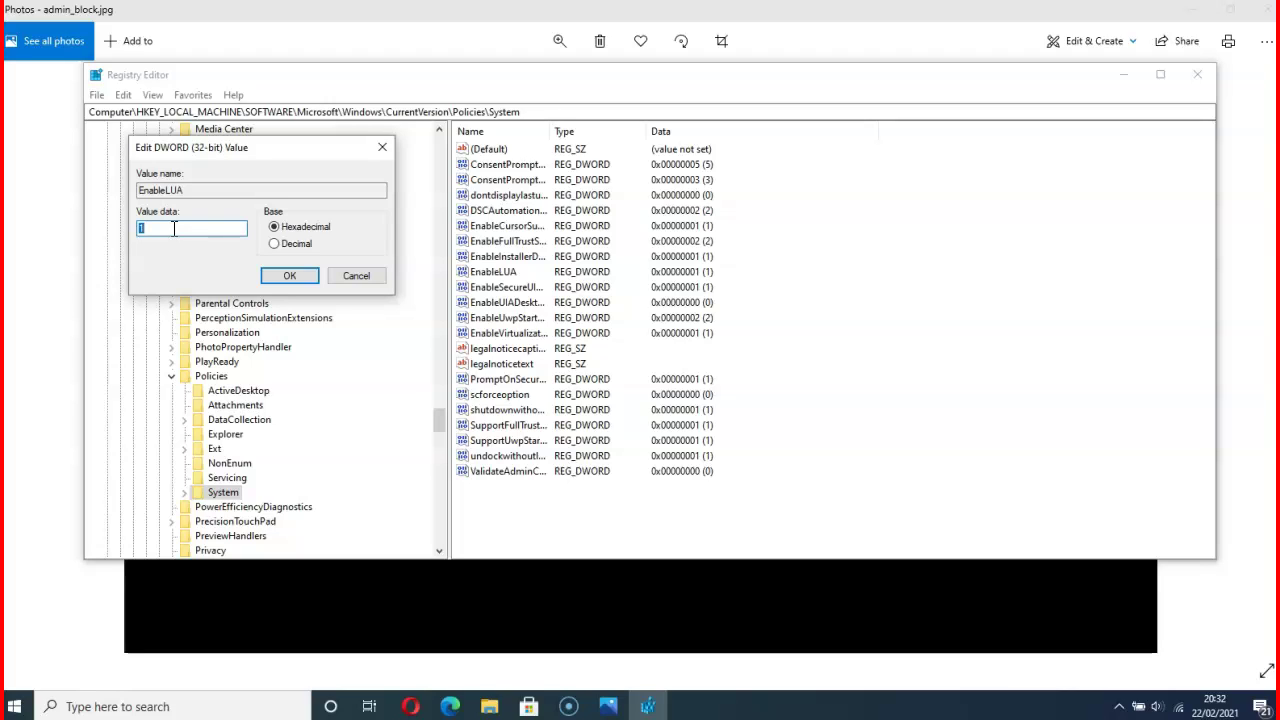
# Set the EnableLUA DWORD's value data to 0 in the System key and save it.
pyautogui.write('0')
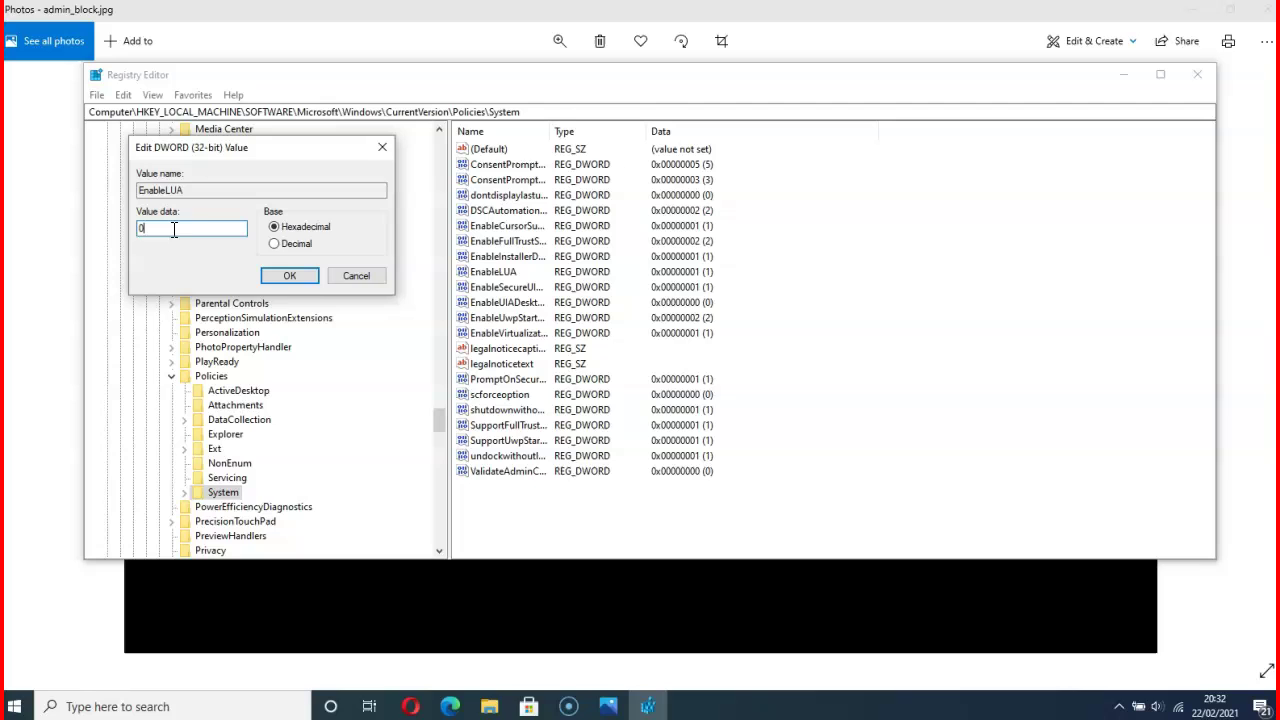
pyautogui.click(289, 276)
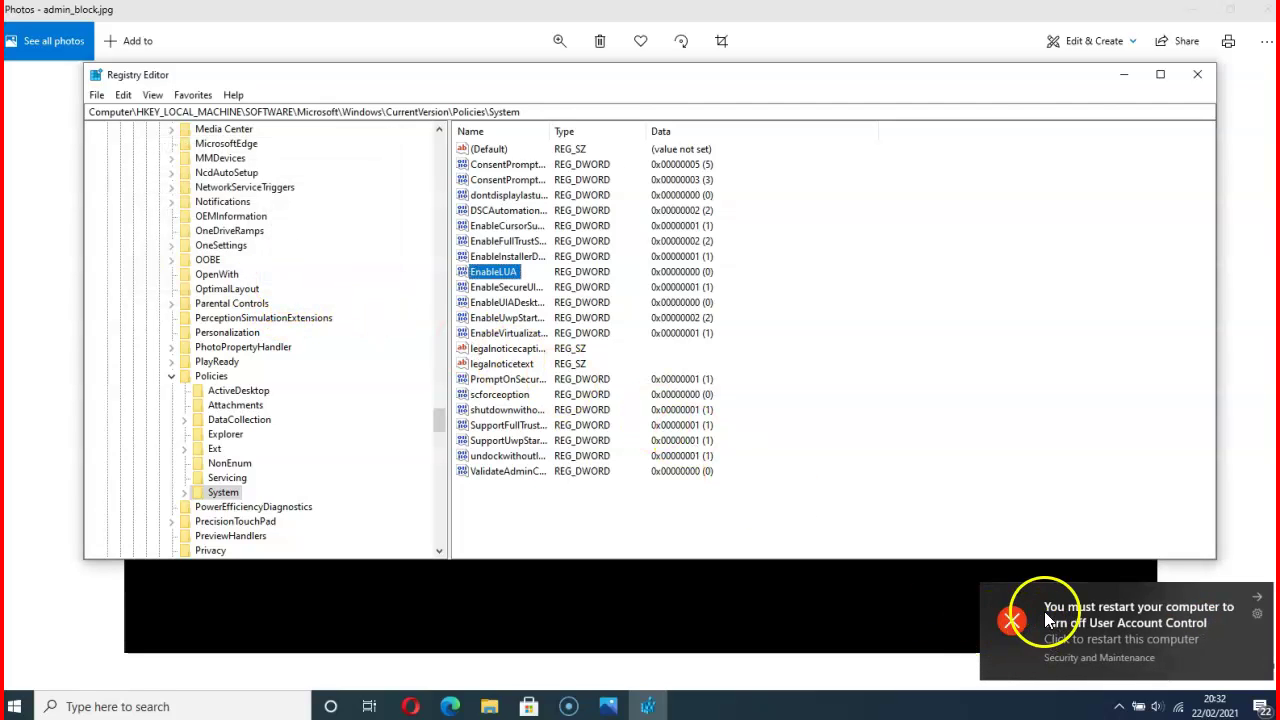
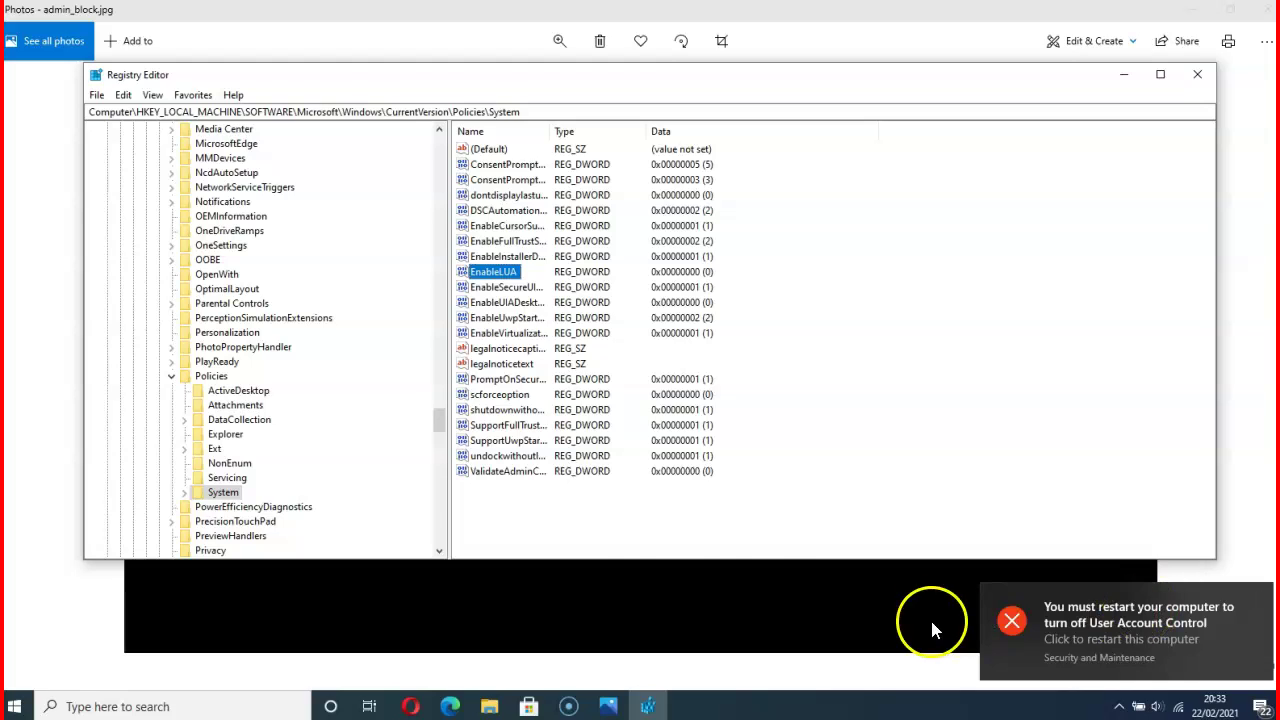
# Collapse the Policies, CurrentVersion and Windows keys in the registry tree.
pyautogui.click(171, 377)
pyautogui.scroll(20, 180, 330)
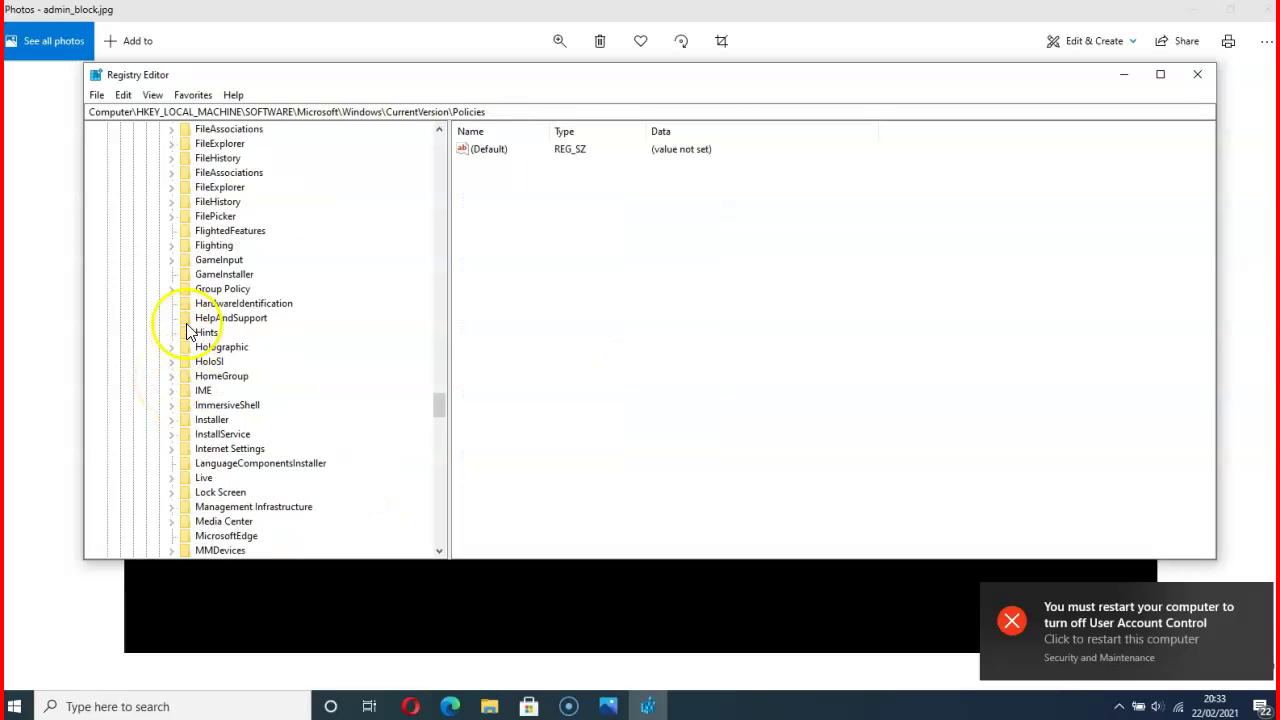
pyautogui.scroll(4, 195, 305)
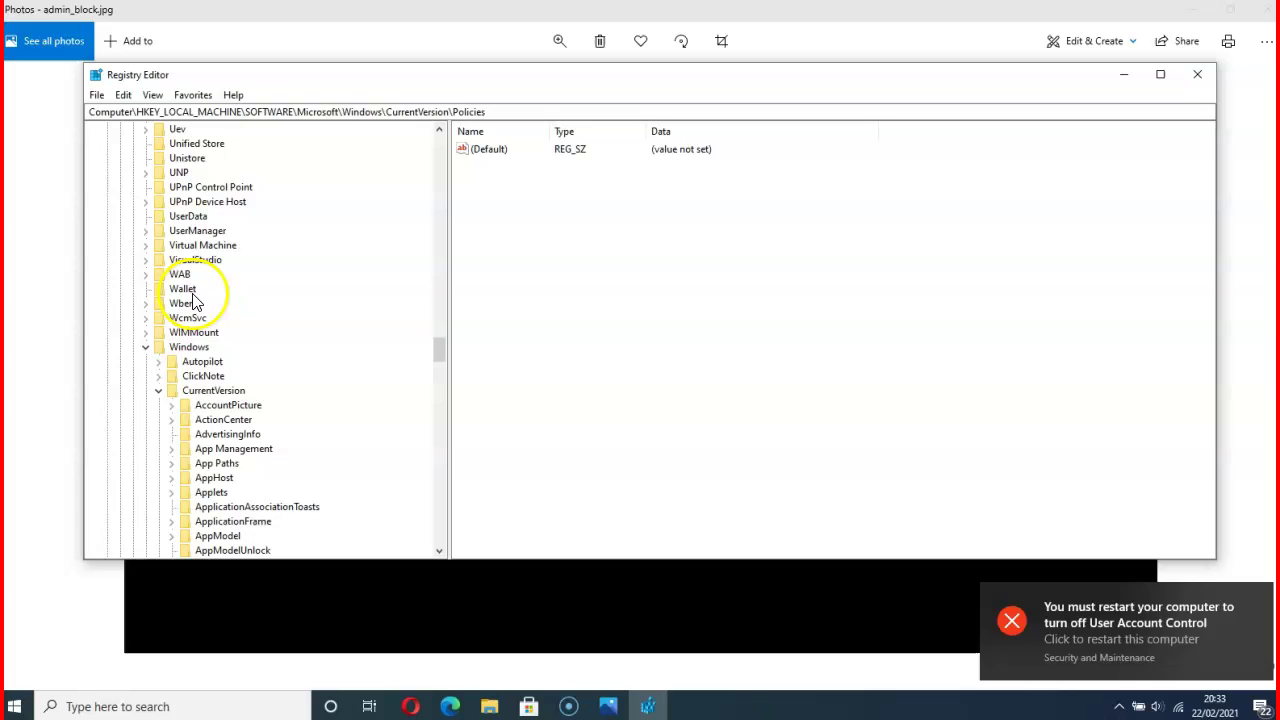
pyautogui.click(160, 392)
pyautogui.click(146, 347)
# Collapse the Microsoft, SOFTWARE and HKEY_LOCAL_MACHINE keys and close the Registry Editor.
pyautogui.scroll(12, 148, 320)
pyautogui.scroll(20, 148, 305)
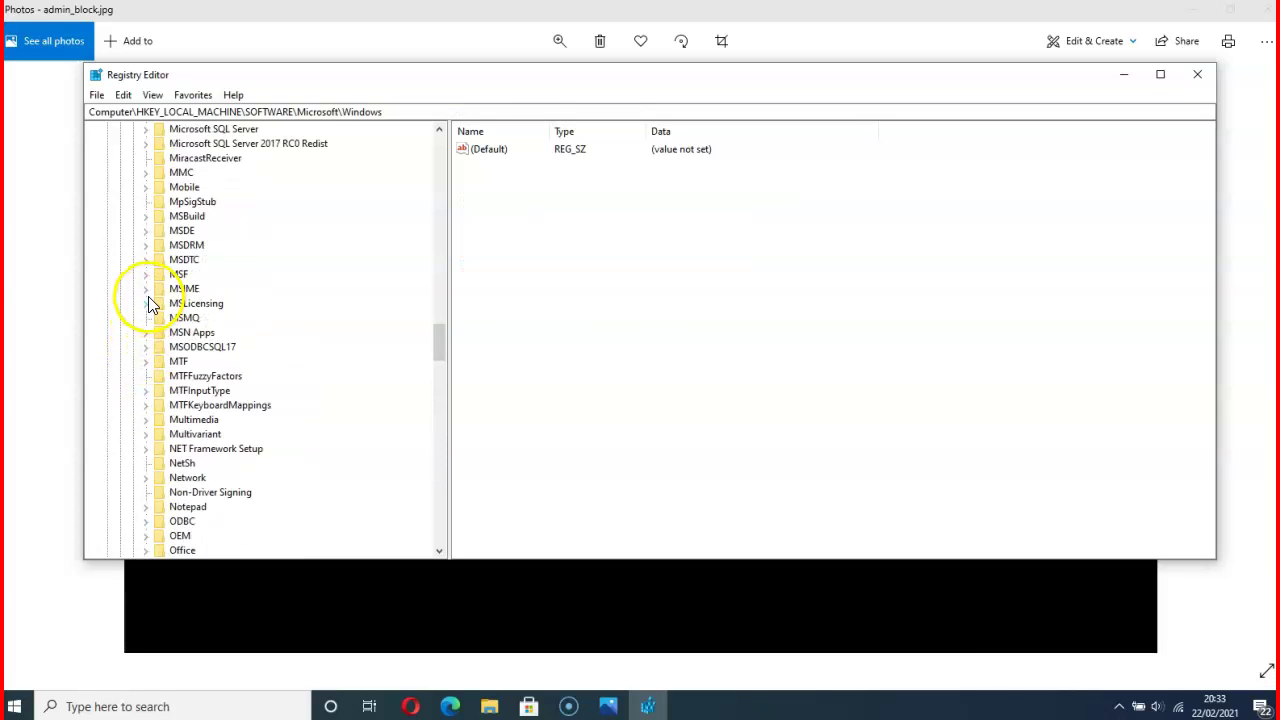
pyautogui.scroll(20, 148, 305)
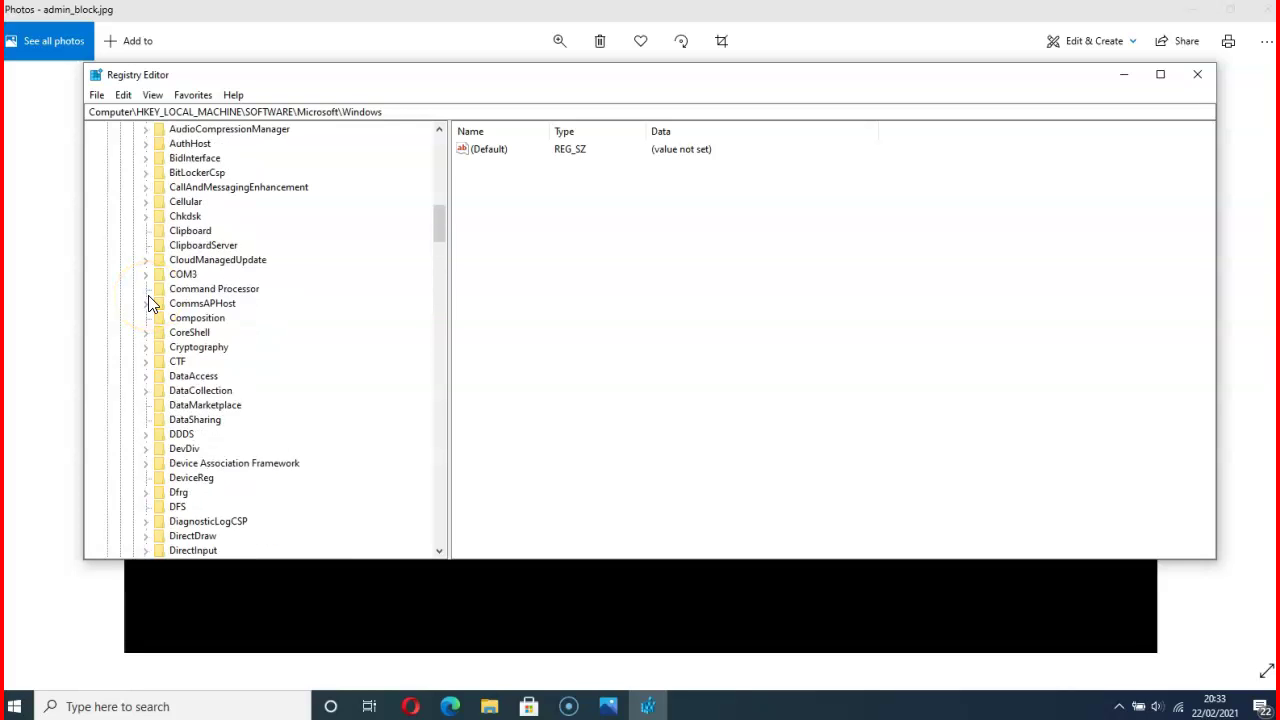
pyautogui.click(133, 304)
pyautogui.scroll(10, 134, 300)
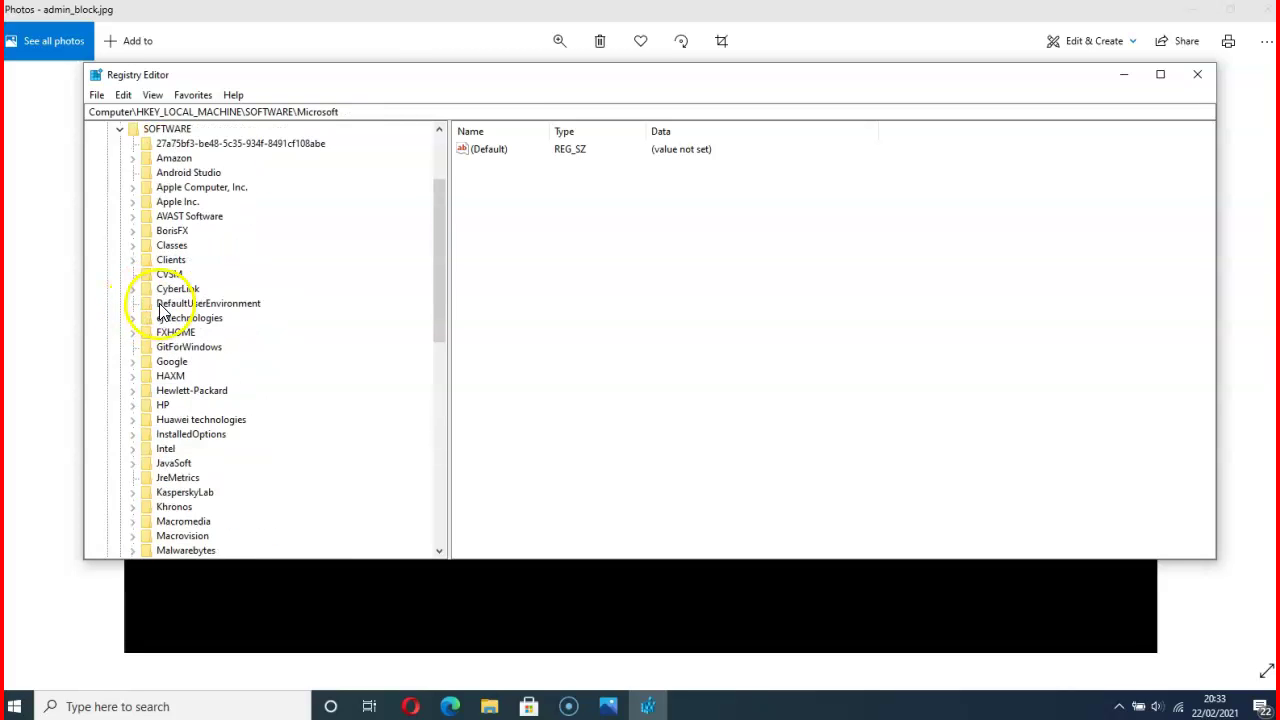
pyautogui.click(120, 245)
pyautogui.click(107, 172)
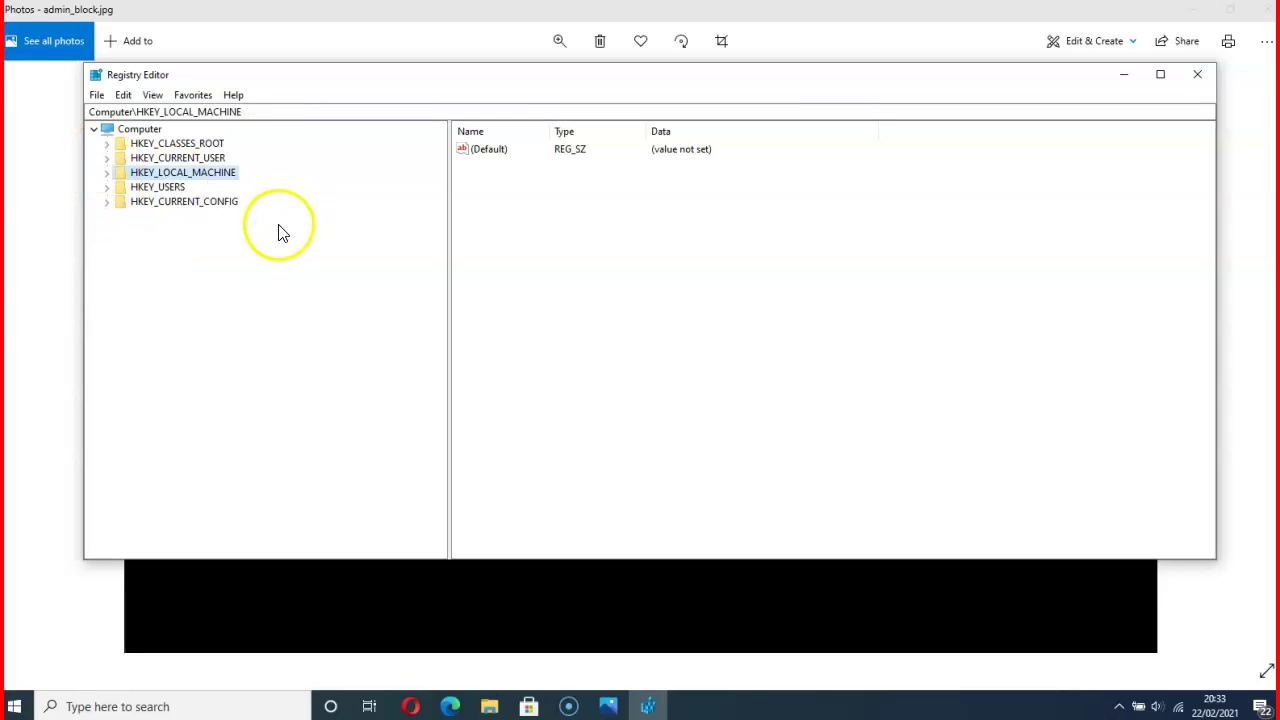
pyautogui.click(1196, 73)
# Search Windows for regedit, run Registry Editor as administrator and allow it to make changes.
pyautogui.click(183, 706)
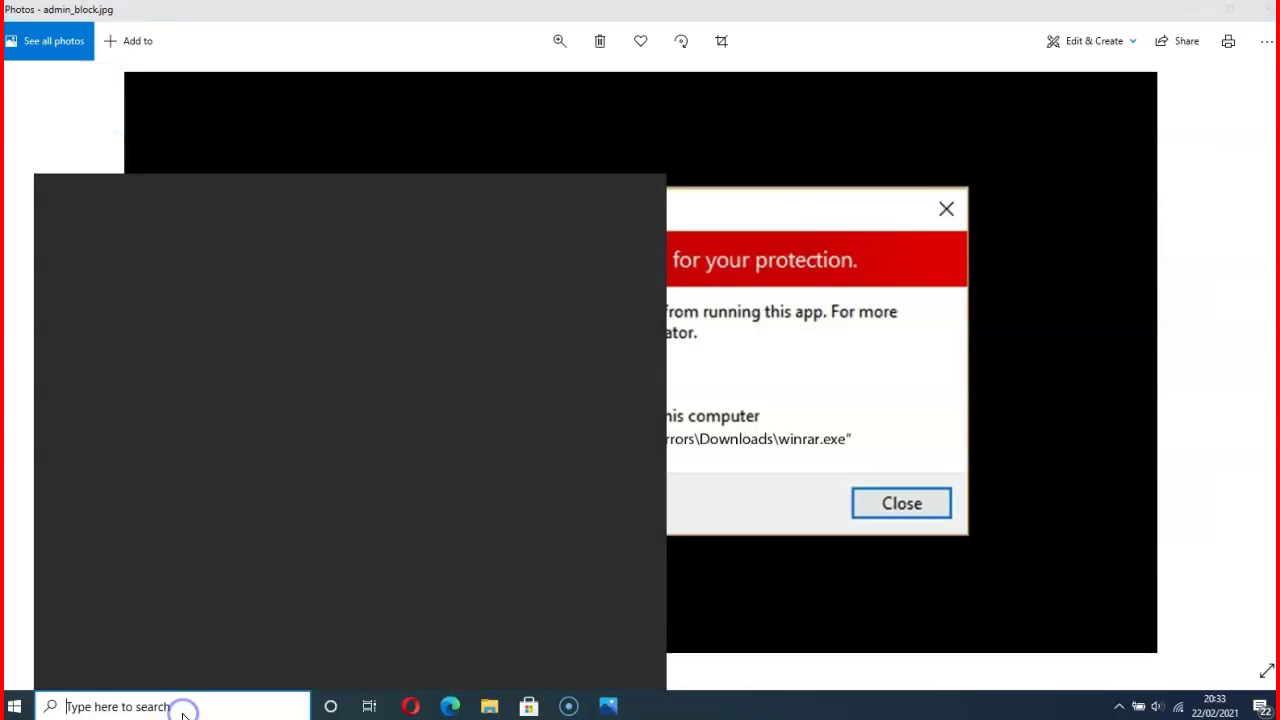
pyautogui.write('re')
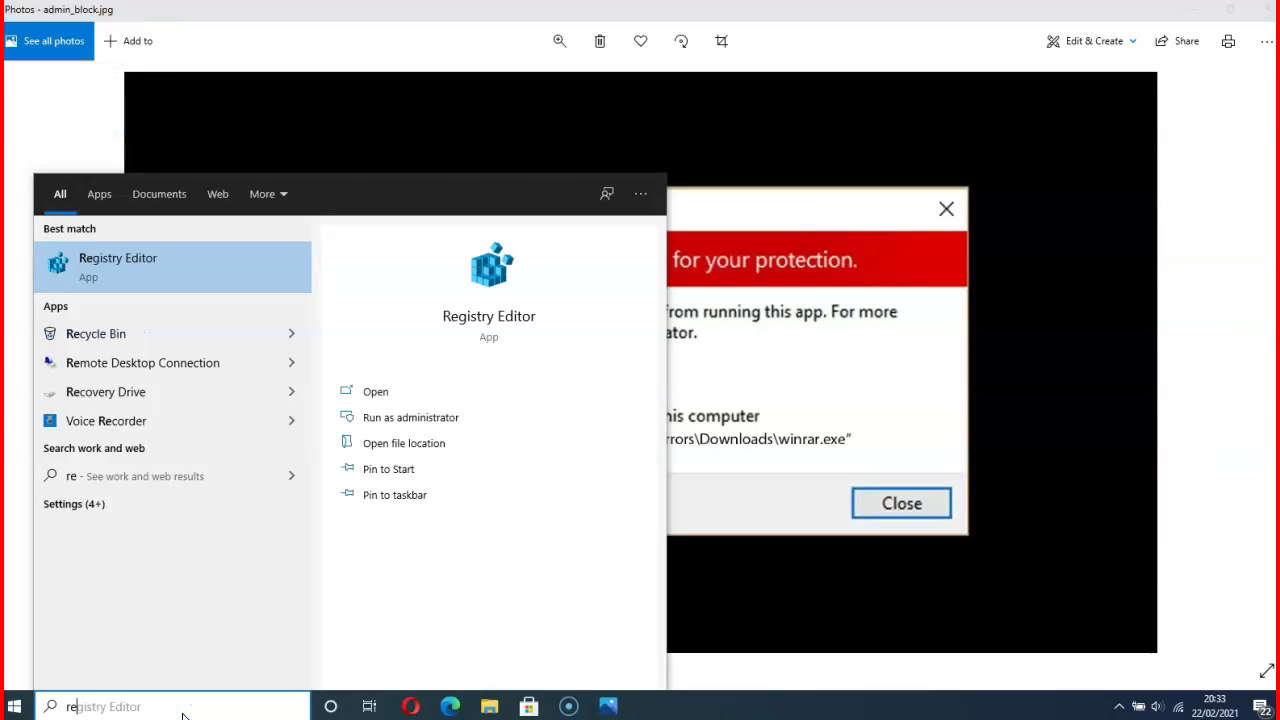
pyautogui.write('gedit')
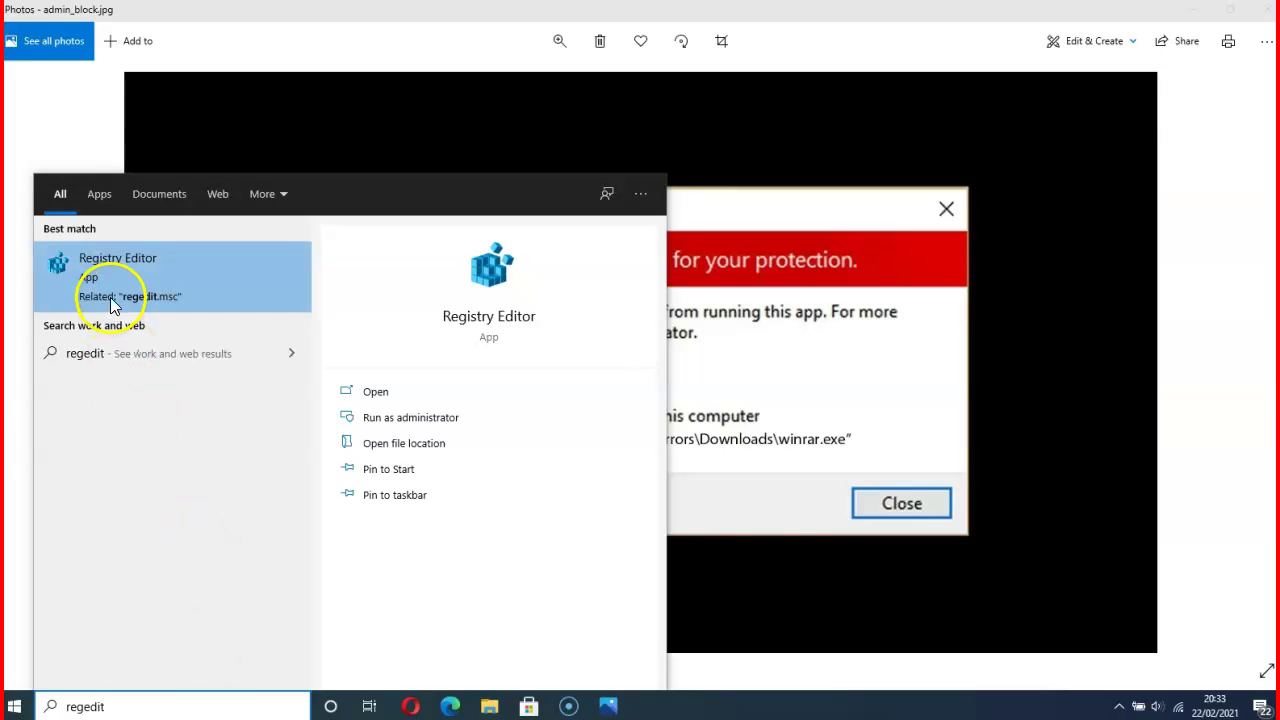
pyautogui.rightClick(118, 272)
pyautogui.click(163, 292)
pyautogui.click(505, 425)
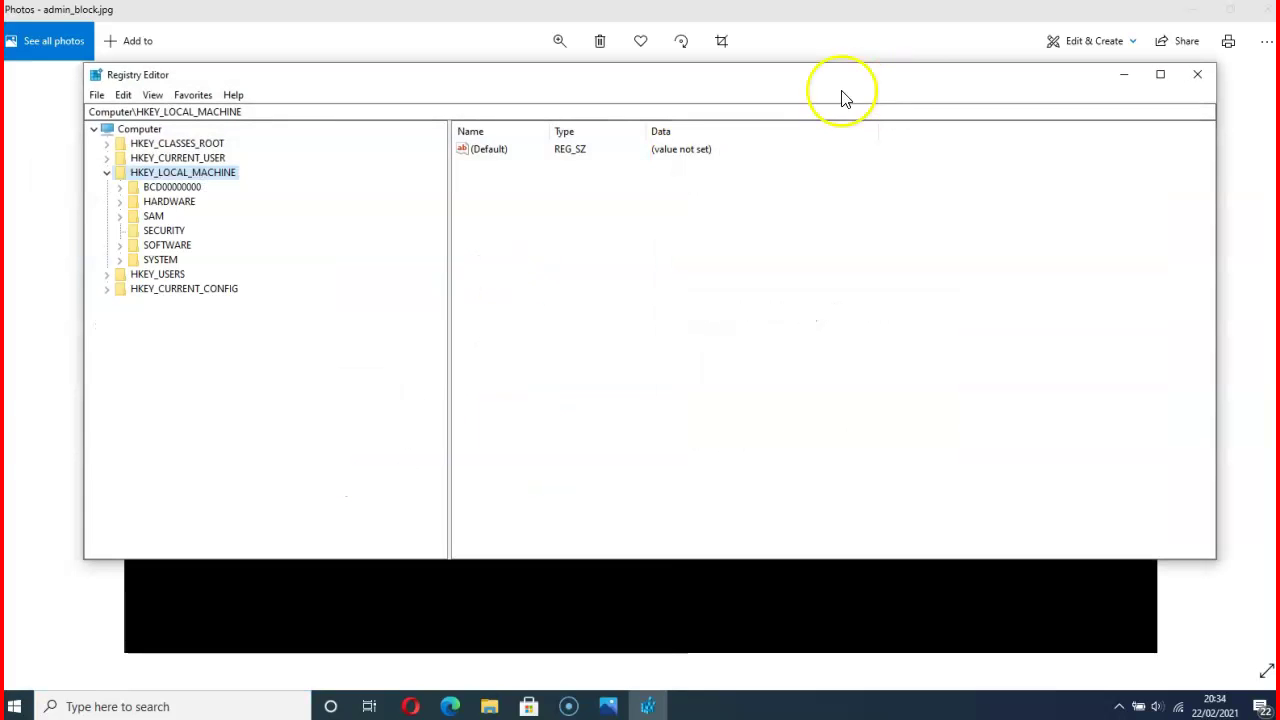
# Expand HKEY_LOCAL_MACHINE, then its SOFTWARE key and the Microsoft key under it.
pyautogui.click(107, 172)
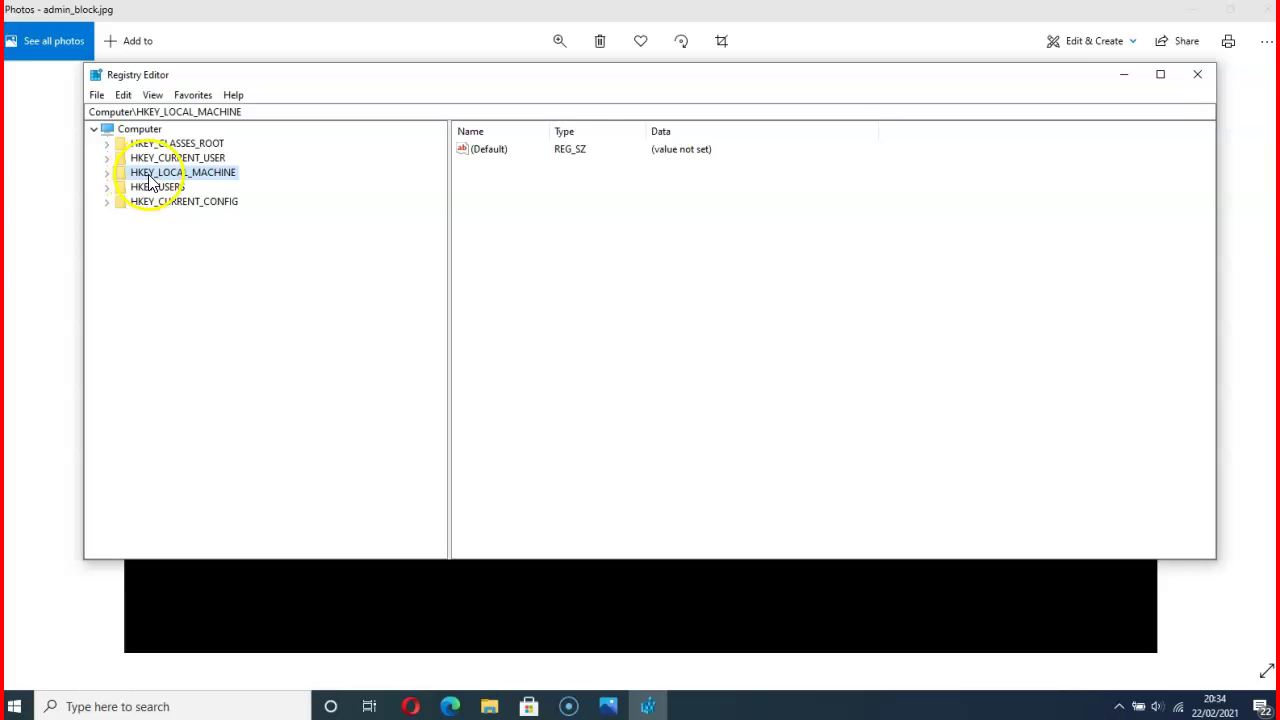
pyautogui.click(108, 174)
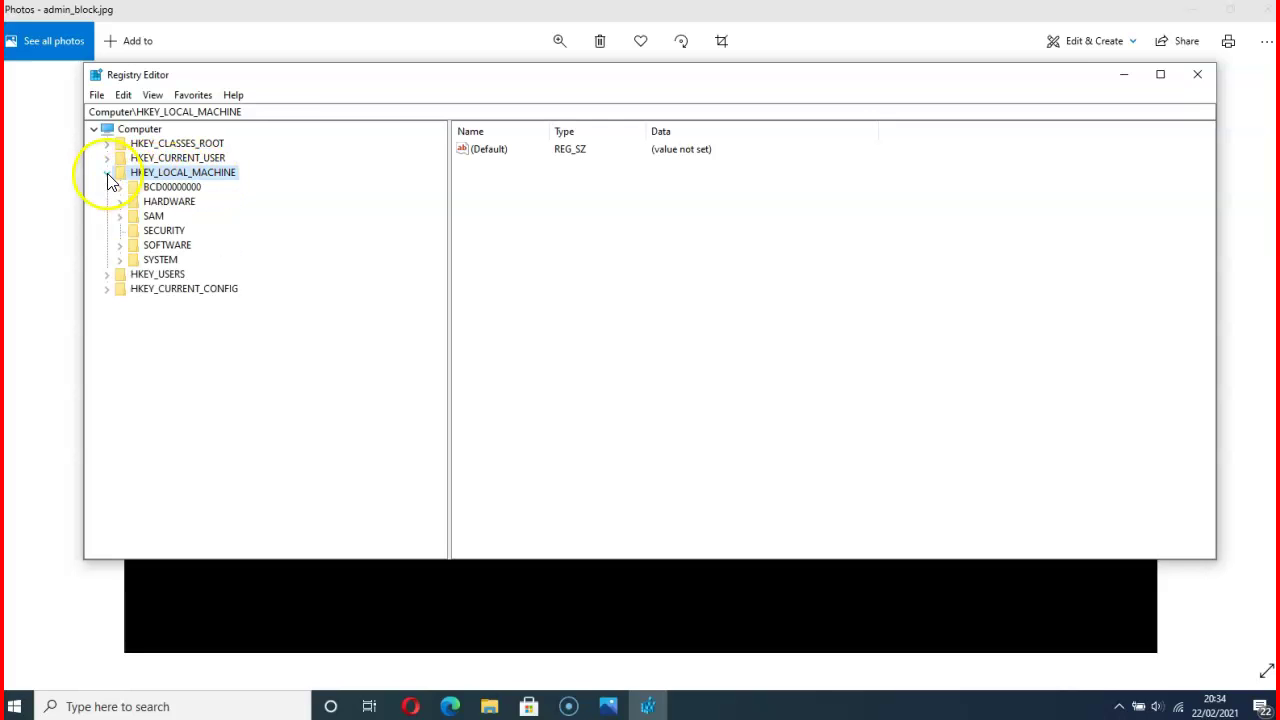
pyautogui.click(119, 246)
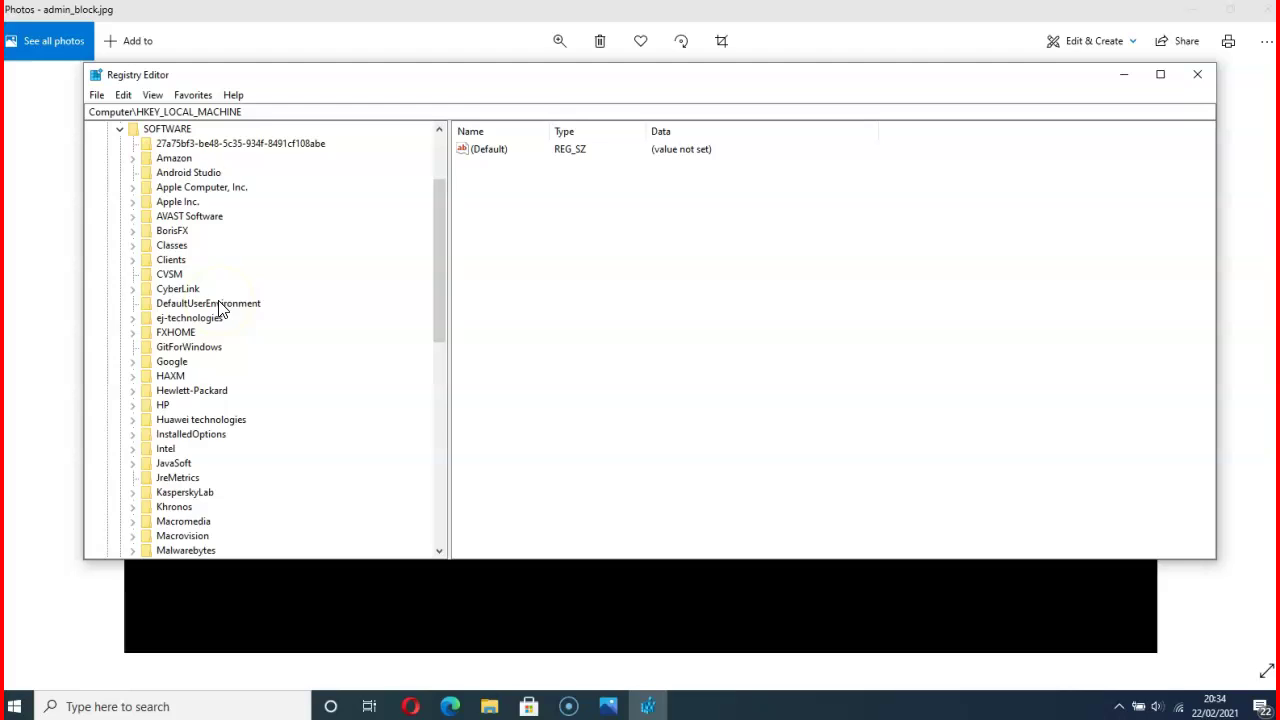
pyautogui.scroll(-7, 217, 316)
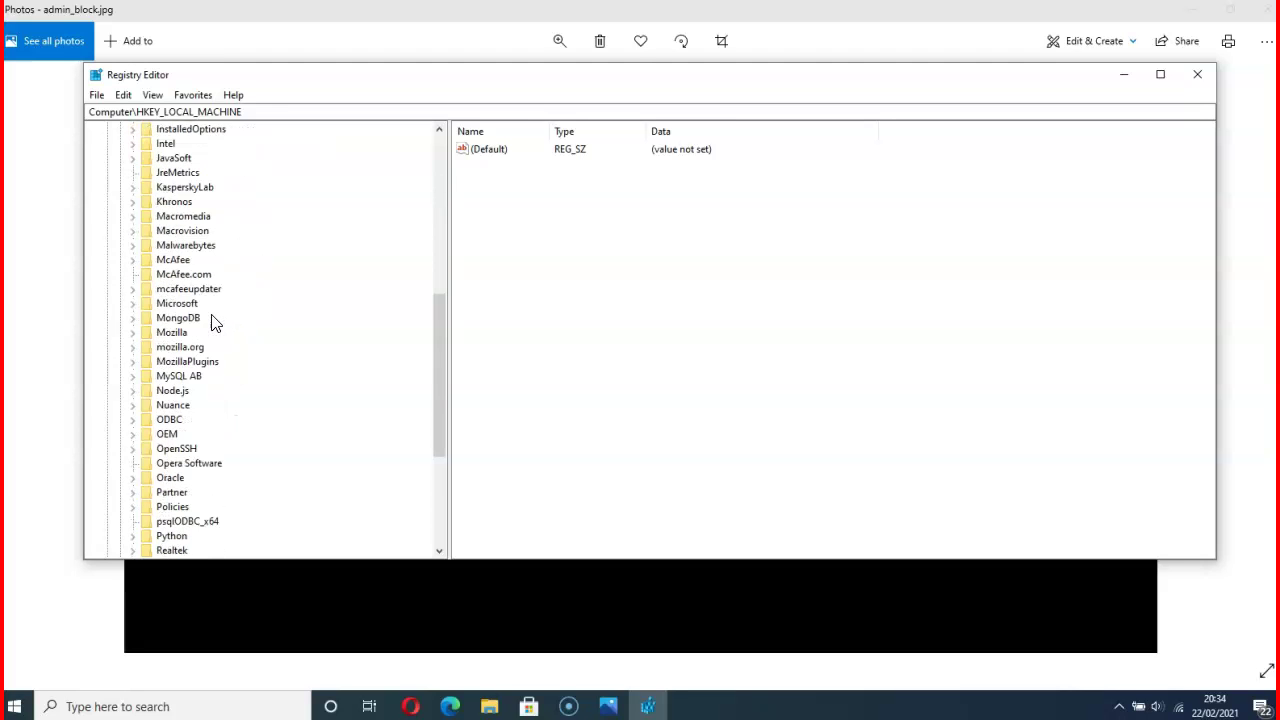
pyautogui.scroll(-1, 215, 322)
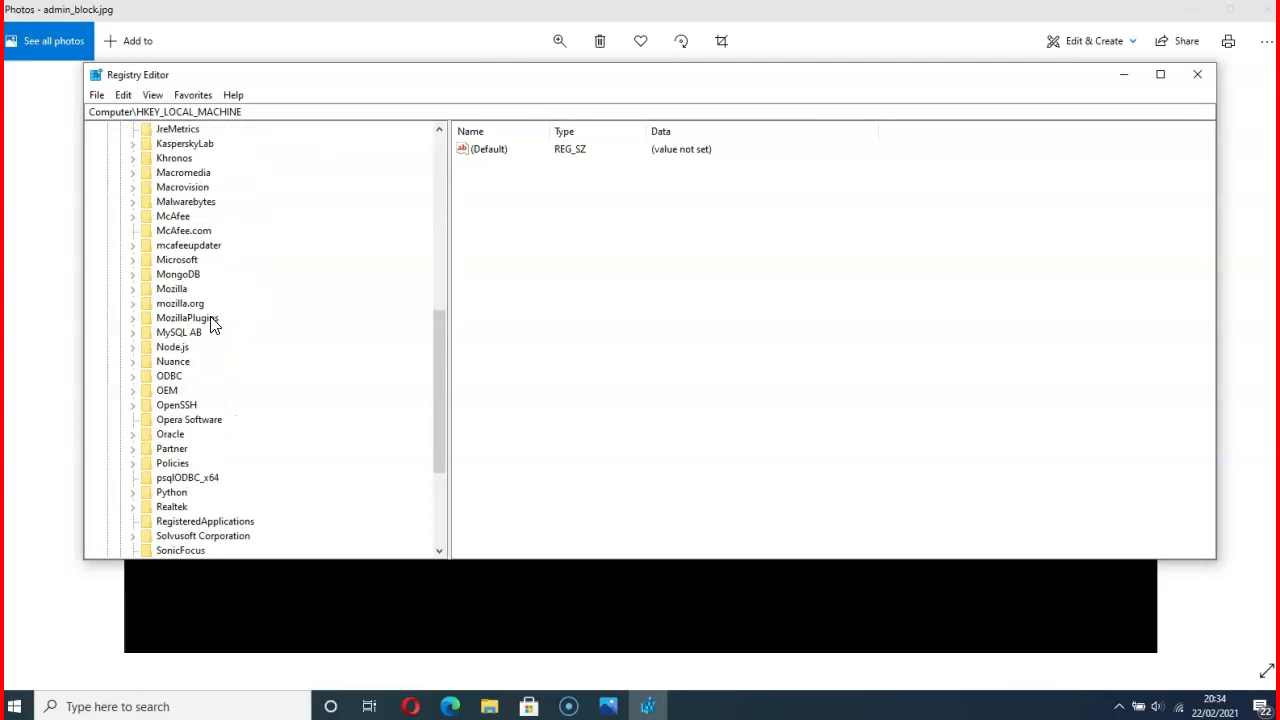
pyautogui.click(134, 262)
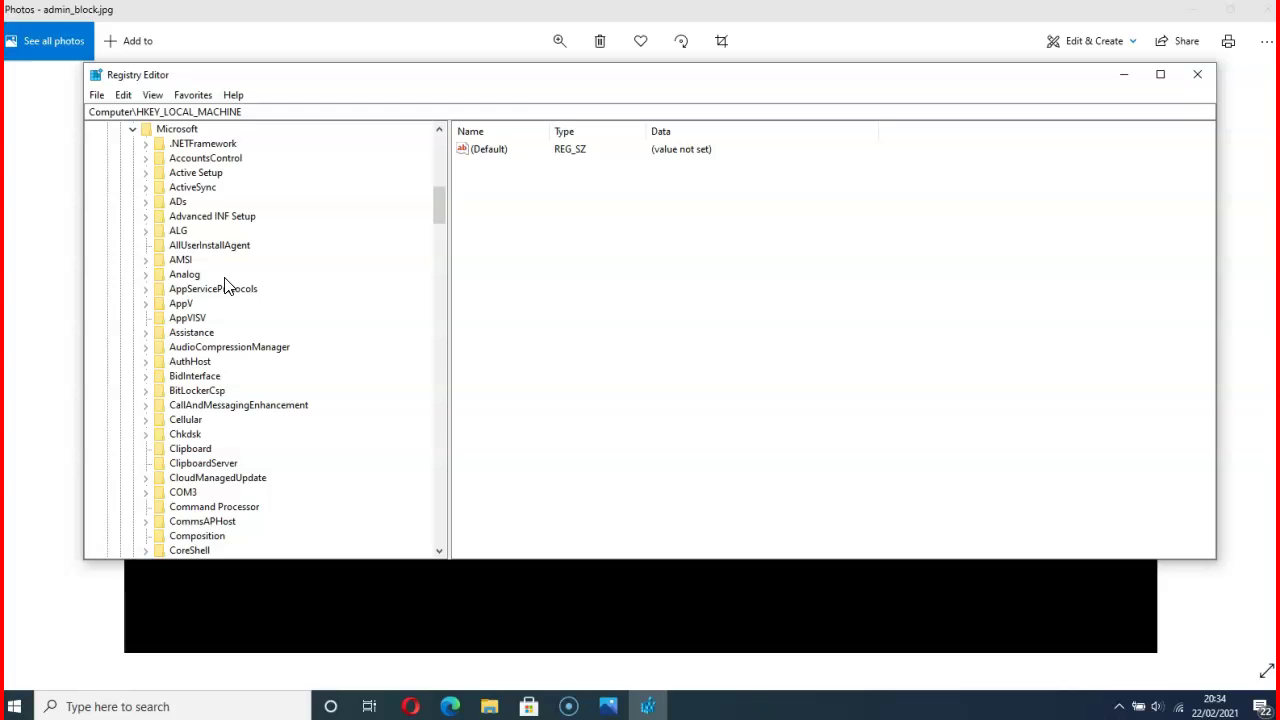
# Expand the Windows key under Microsoft and its CurrentVersion subkey.
pyautogui.scroll(-5, 207, 268)
pyautogui.scroll(-20, 207, 270)
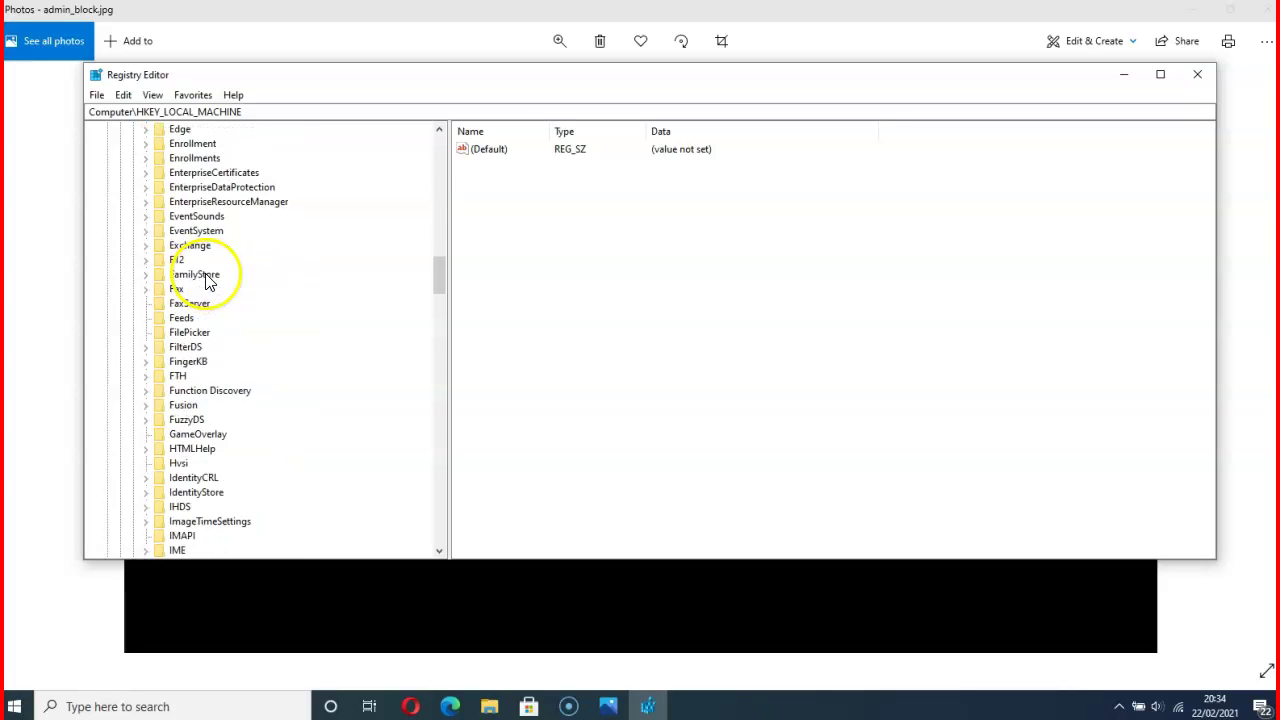
pyautogui.scroll(-20, 207, 285)
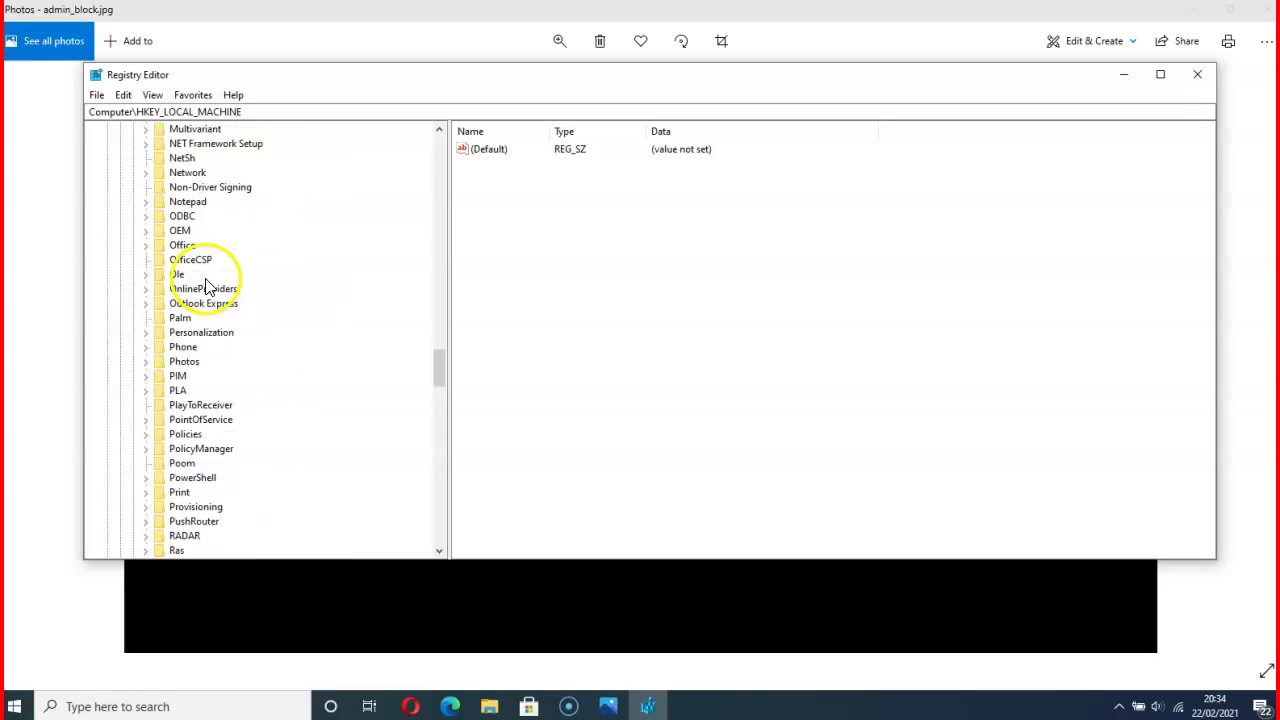
pyautogui.scroll(-12, 207, 290)
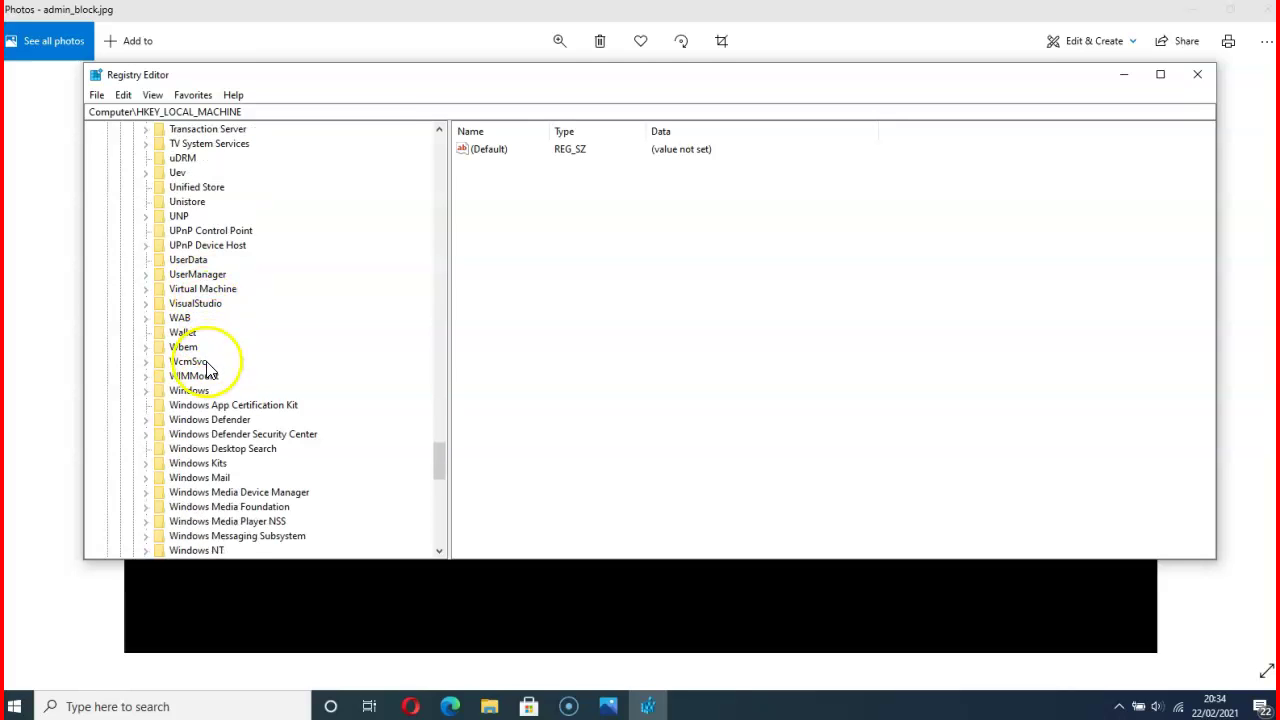
pyautogui.click(145, 390)
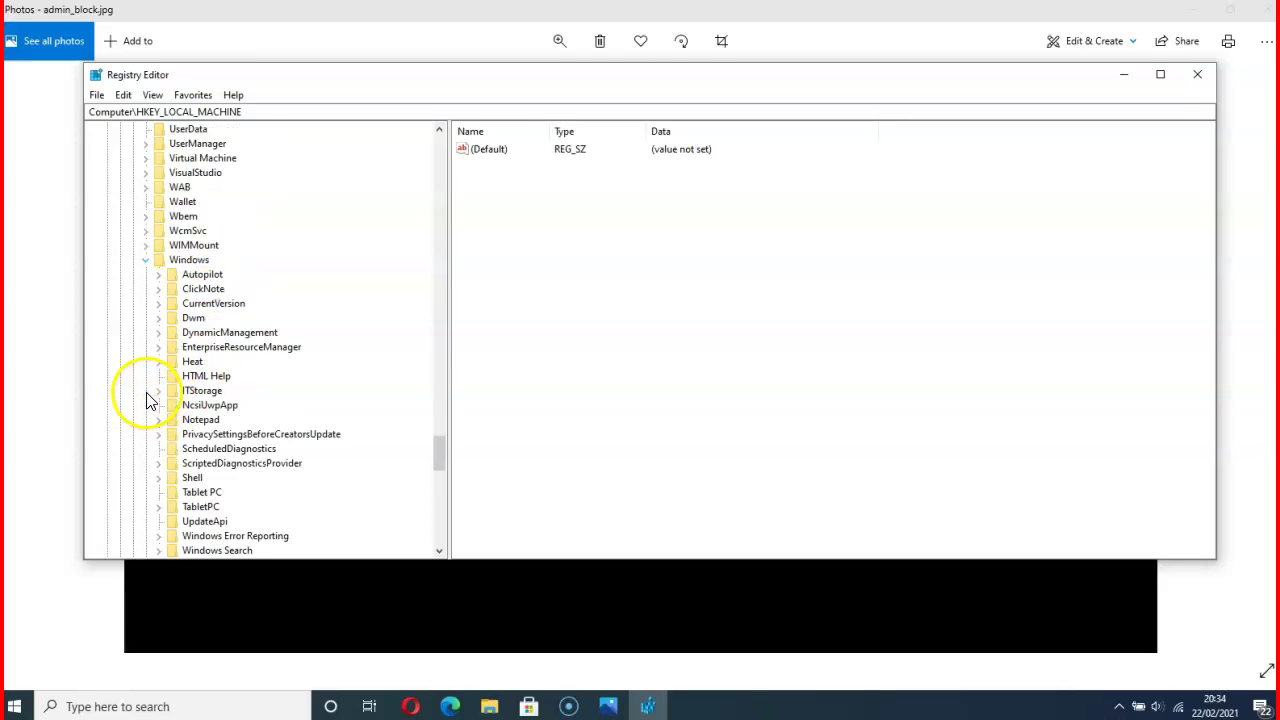
pyautogui.click(158, 303)
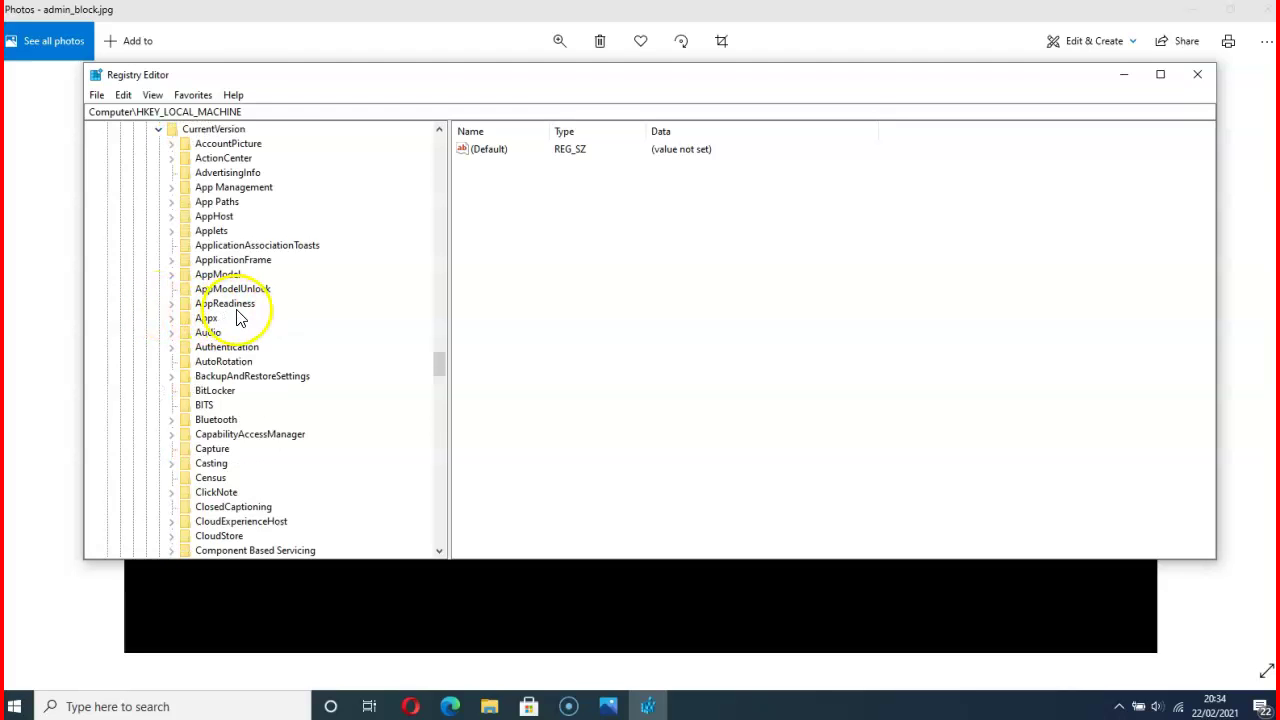
# Find the Policies key under CurrentVersion and expand it.
pyautogui.scroll(-13, 240, 318)
pyautogui.scroll(-12, 240, 318)
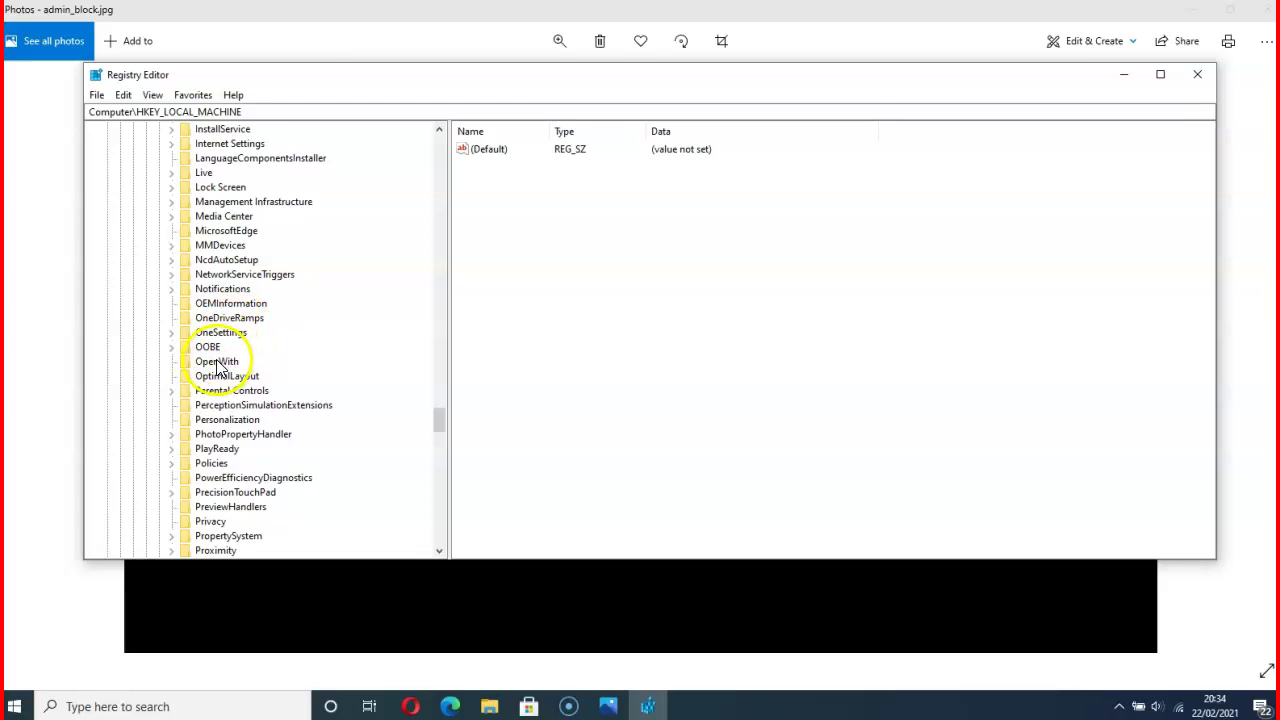
pyautogui.scroll(-4, 218, 367)
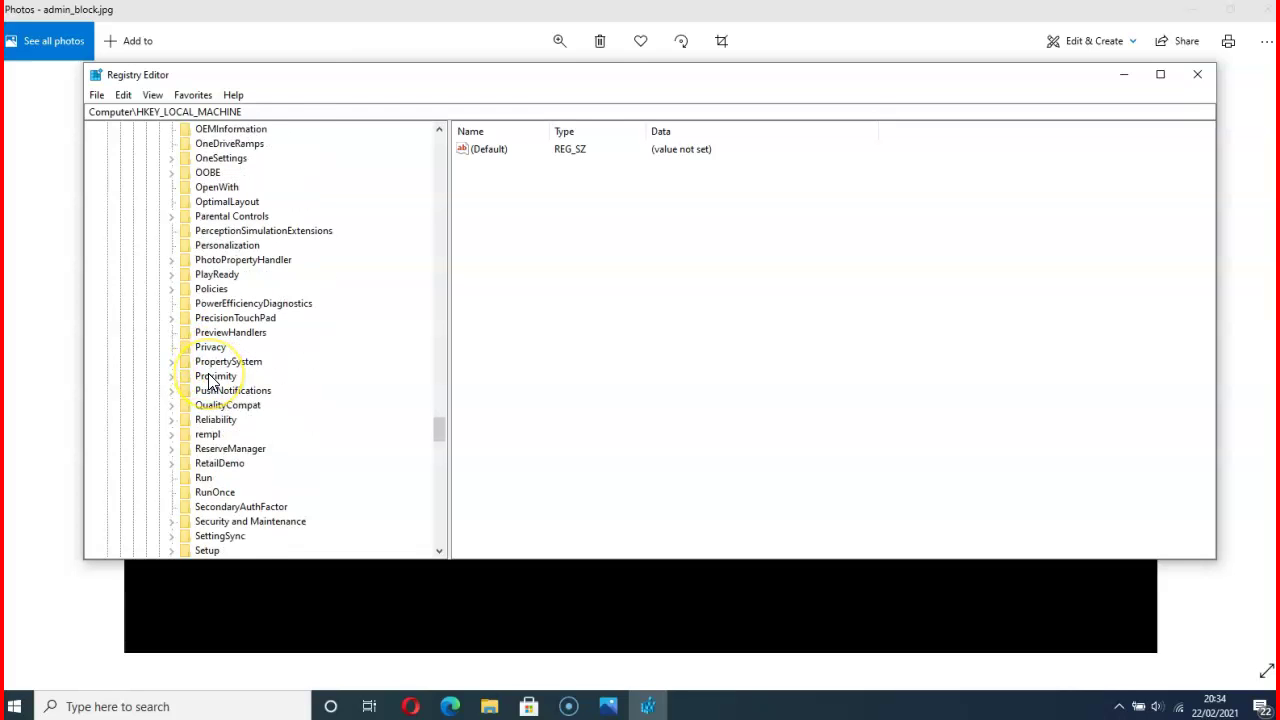
pyautogui.scroll(-4, 210, 380)
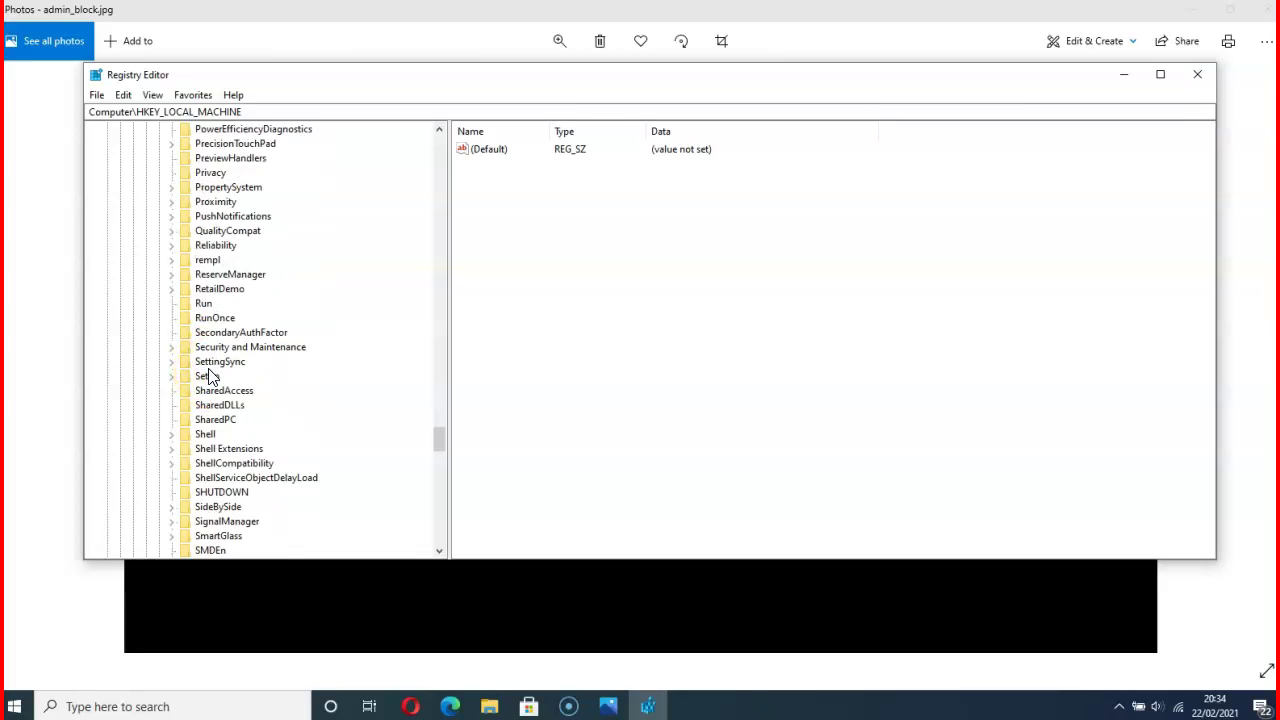
pyautogui.scroll(3, 210, 375)
pyautogui.click(171, 246)
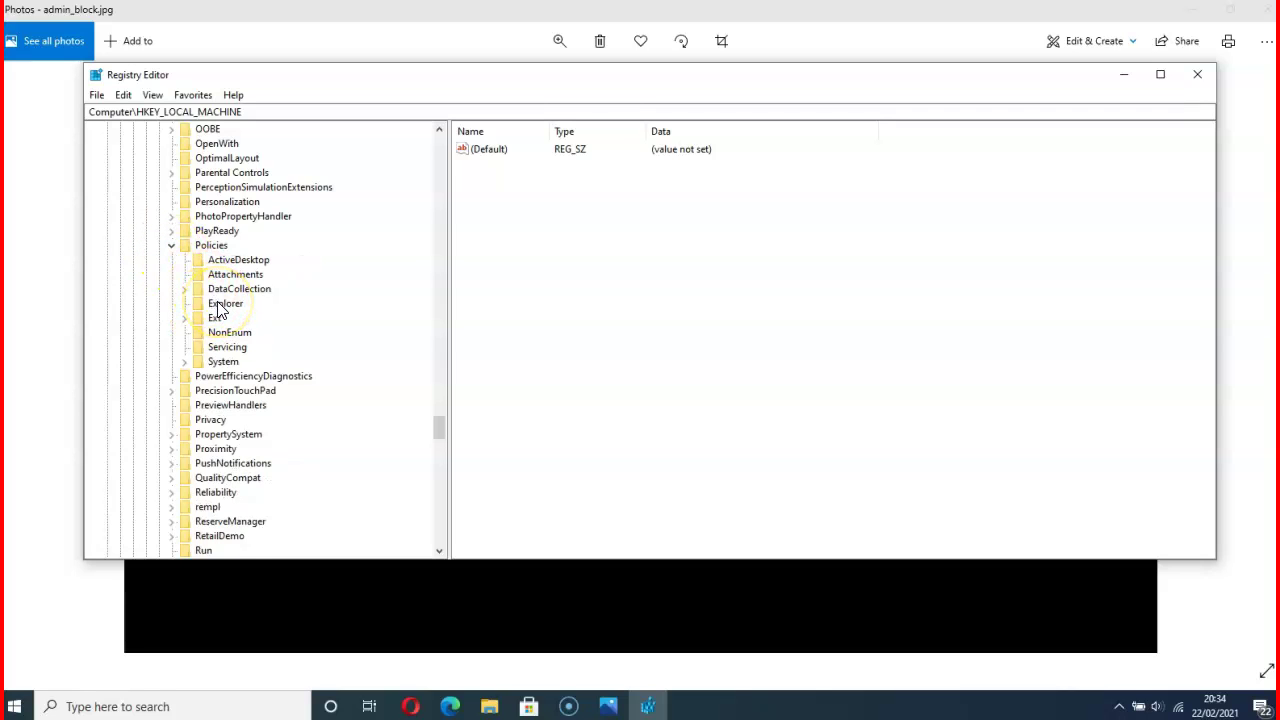
# Open the System key under Policies and set the EnableLUA DWORD's value data to 1.
pyautogui.doubleClick(223, 361)
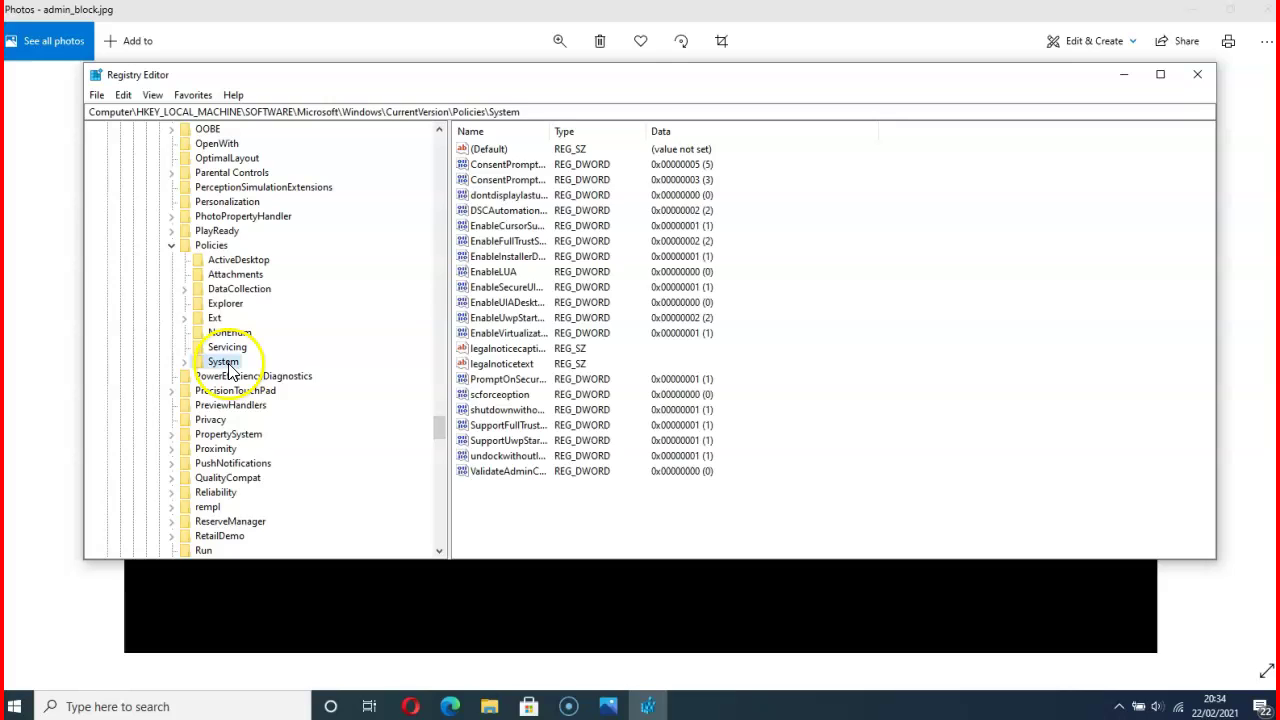
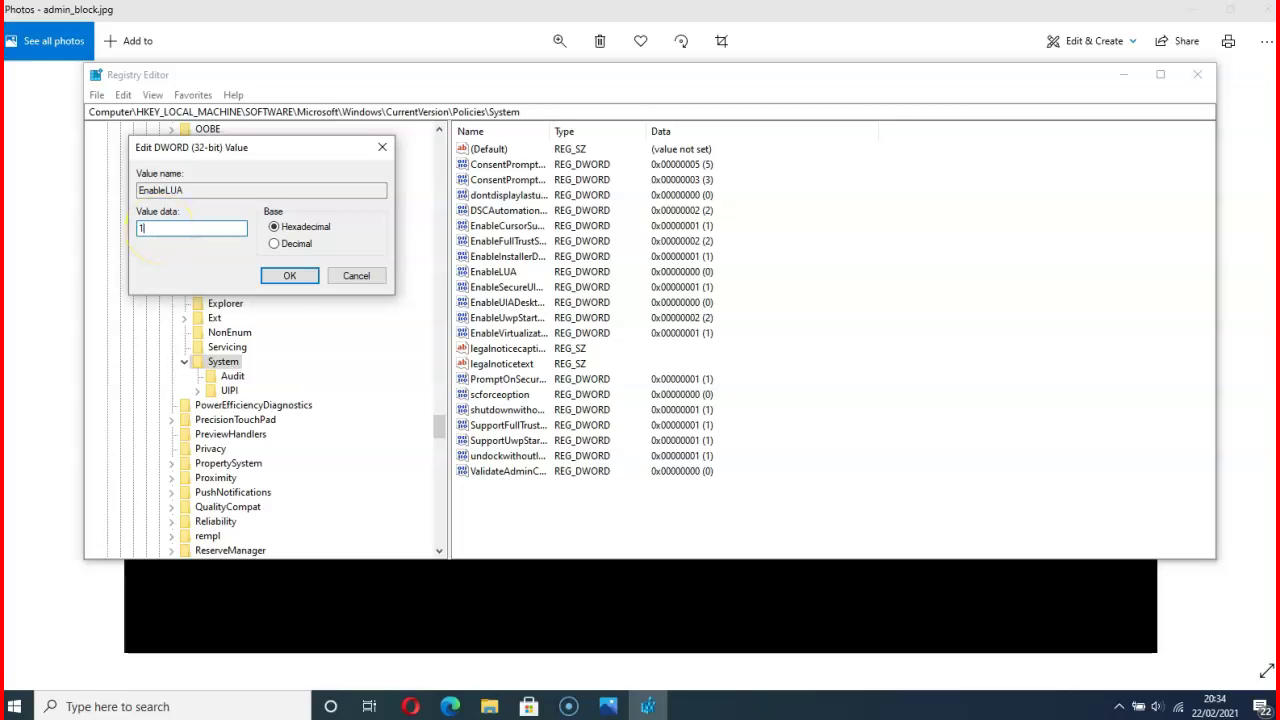
pyautogui.click(289, 276)
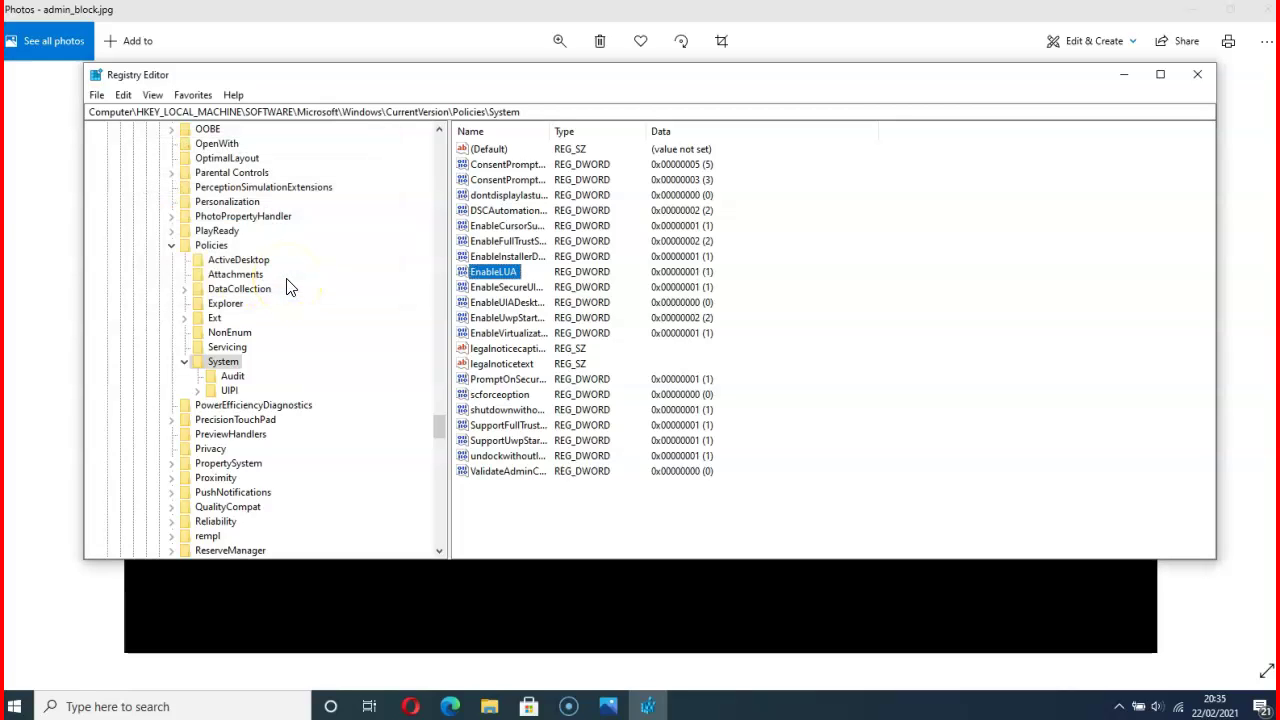